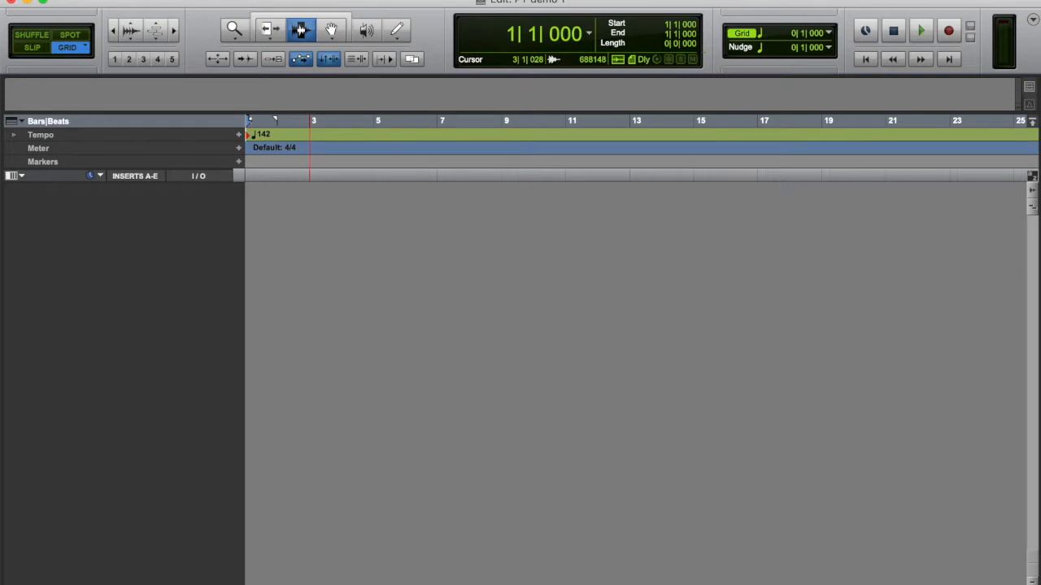
Step: Create one new mono audio track with its timebase in samples
click(224, 0)
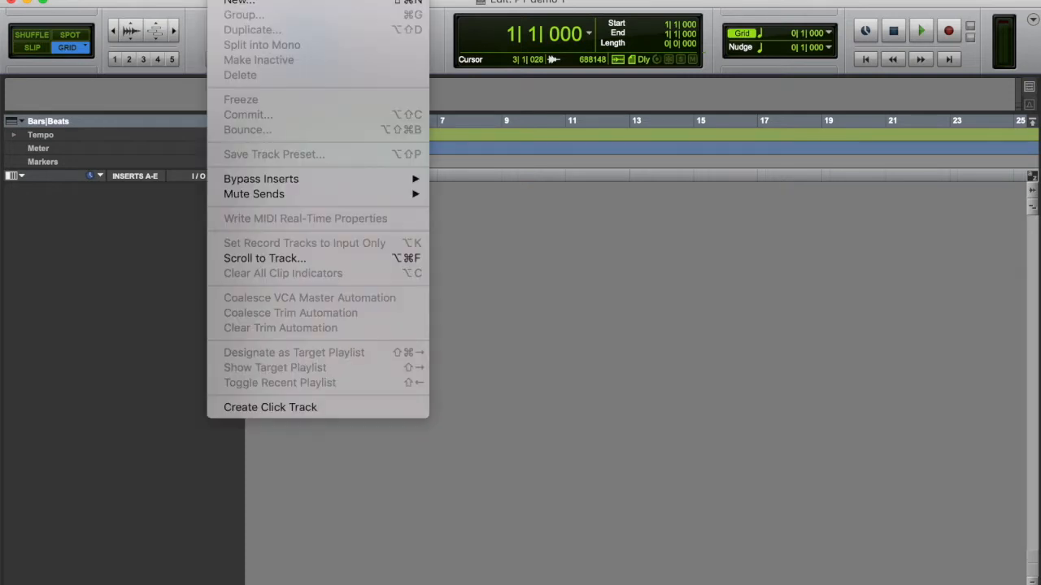
click(230, 3)
drag(462, 203, 407, 208)
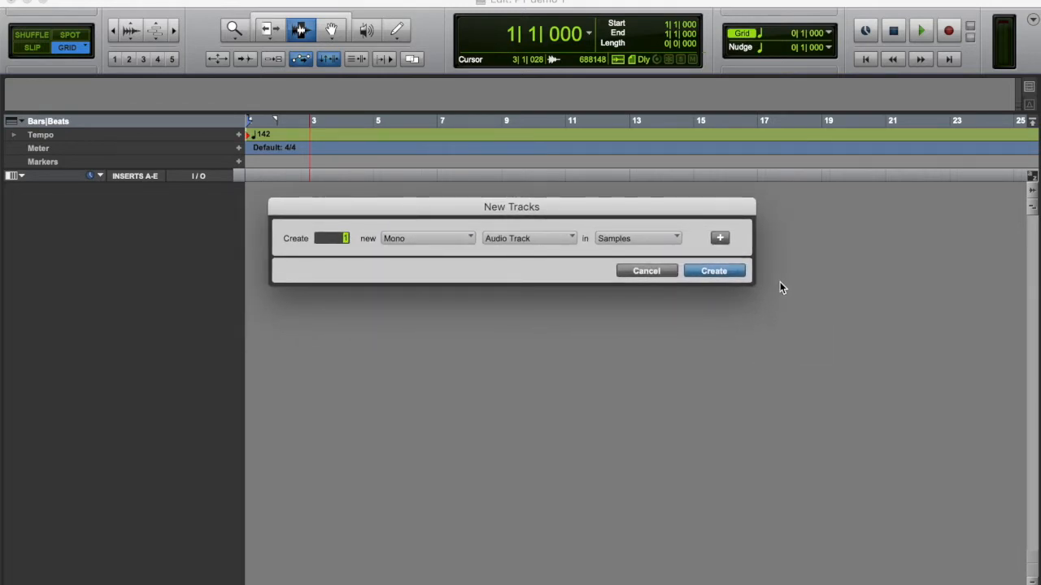
mouse_move(409, 213)
mouse_down()
mouse_move(383, 213)
mouse_move(400, 197)
mouse_up()
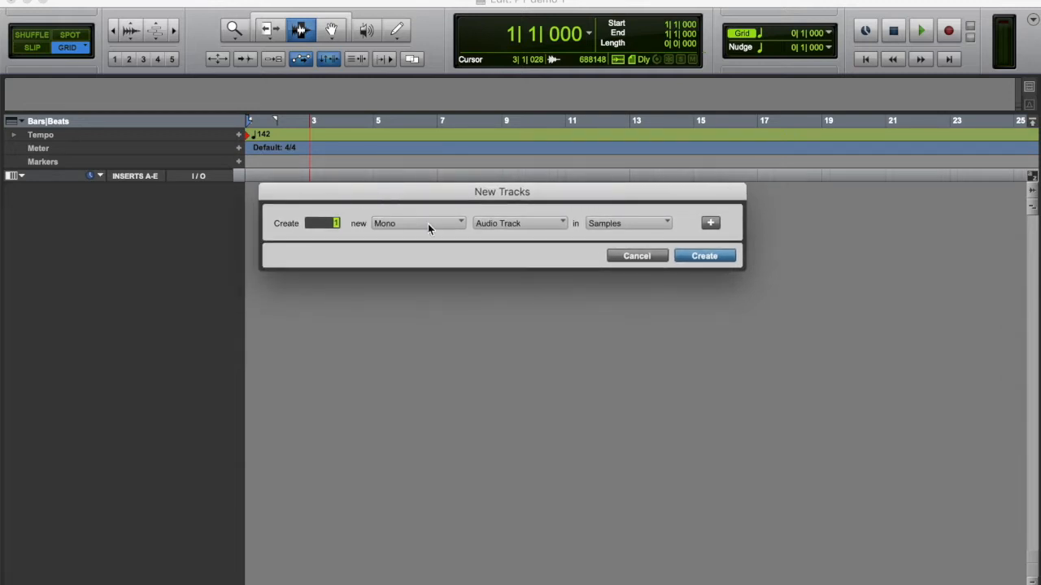
click(718, 259)
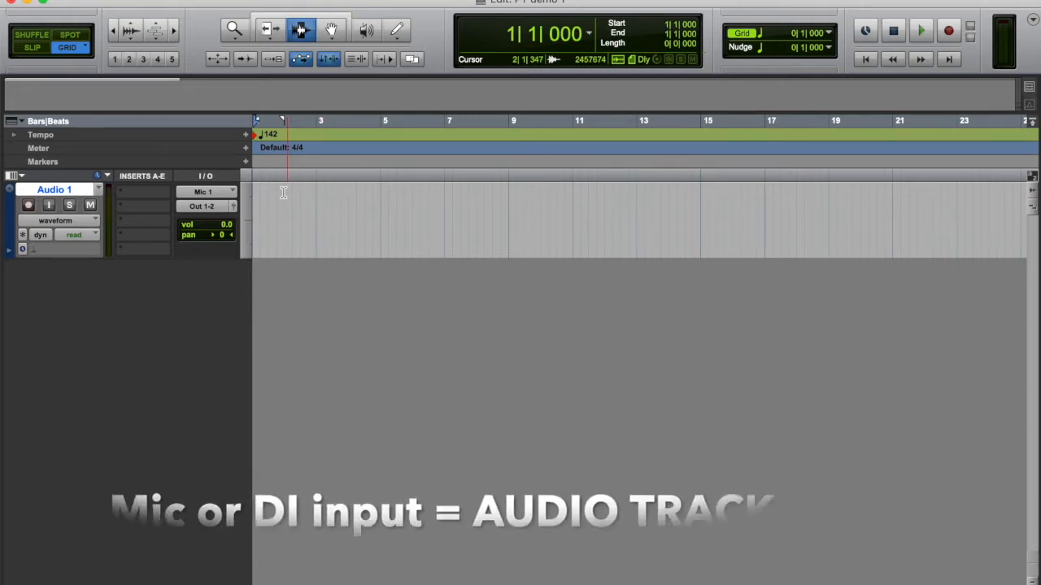
Step: Create one new mono instrument track
click(222, 0)
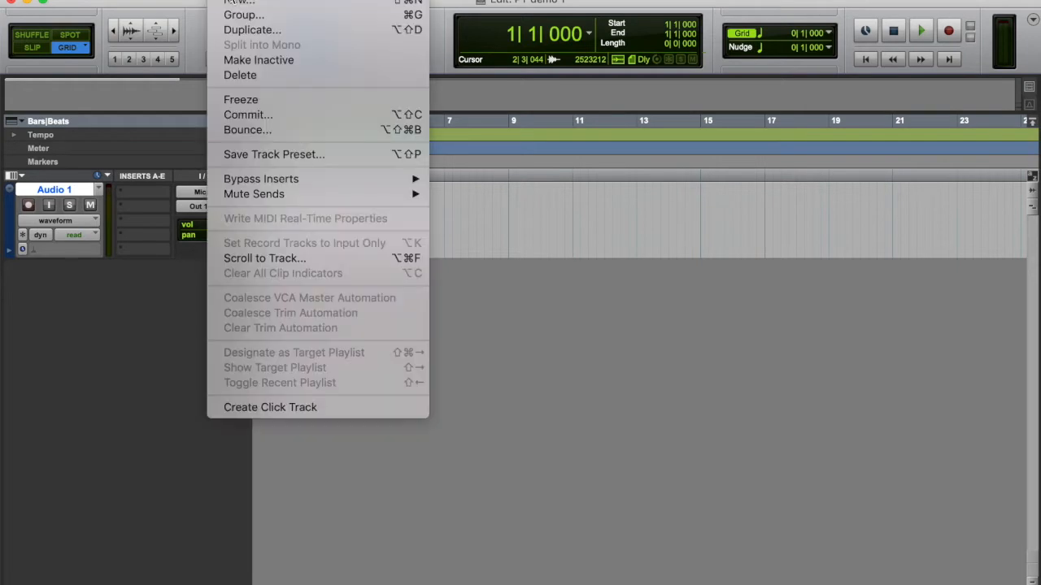
click(234, 3)
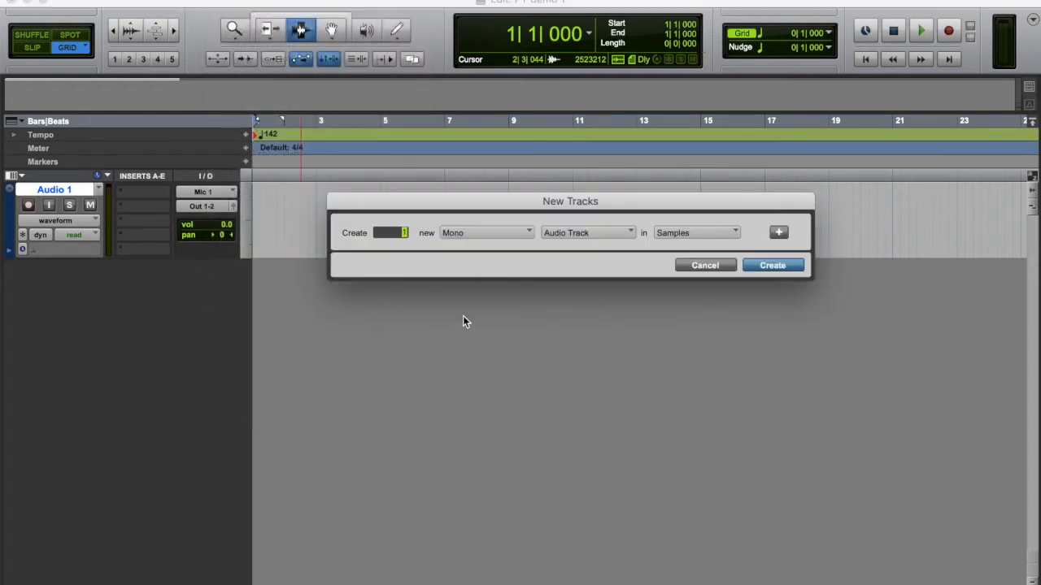
click(562, 233)
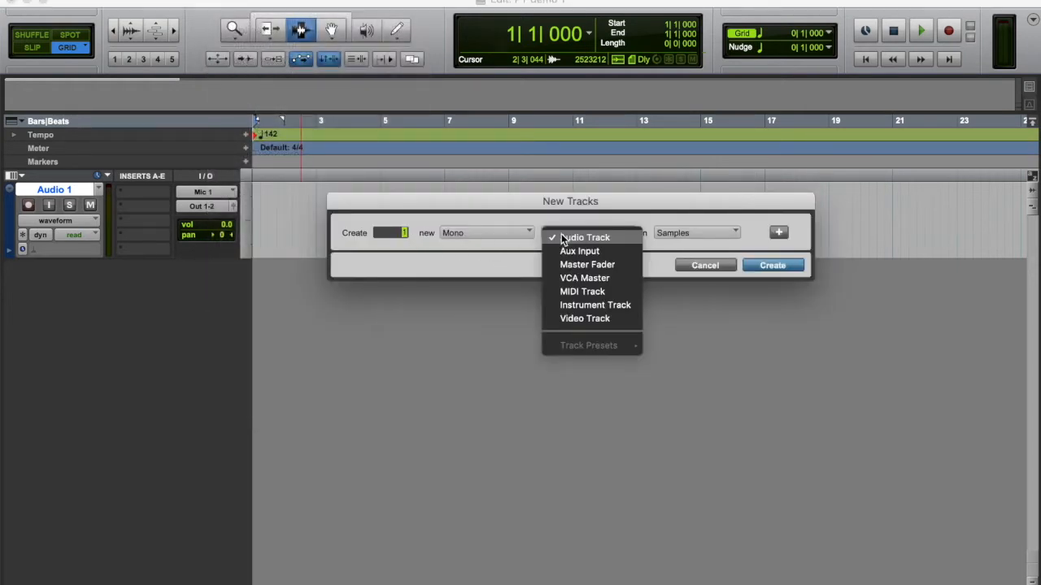
click(570, 305)
click(768, 266)
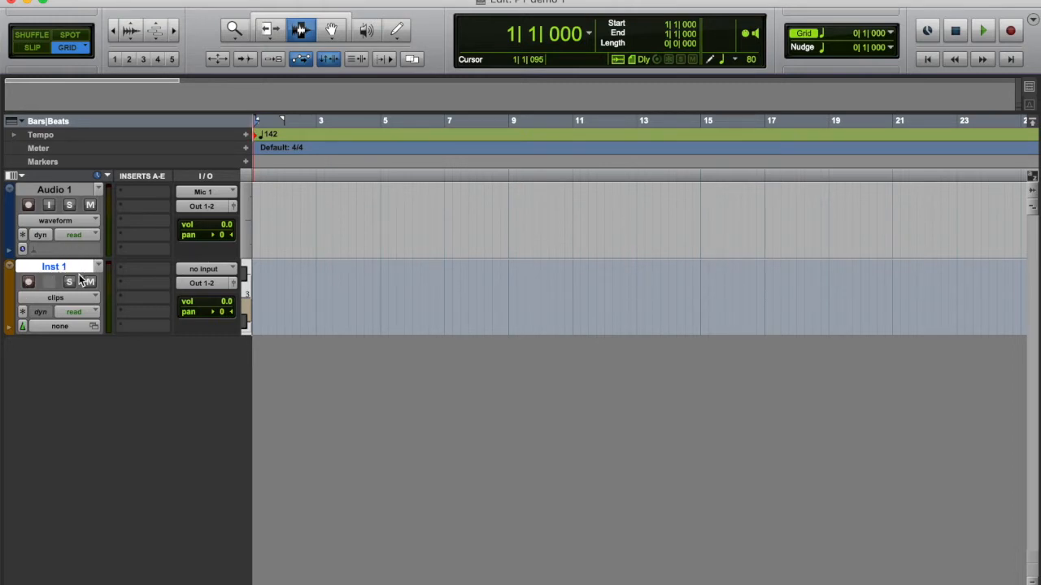
Step: Create one new mono aux input track
click(236, 0)
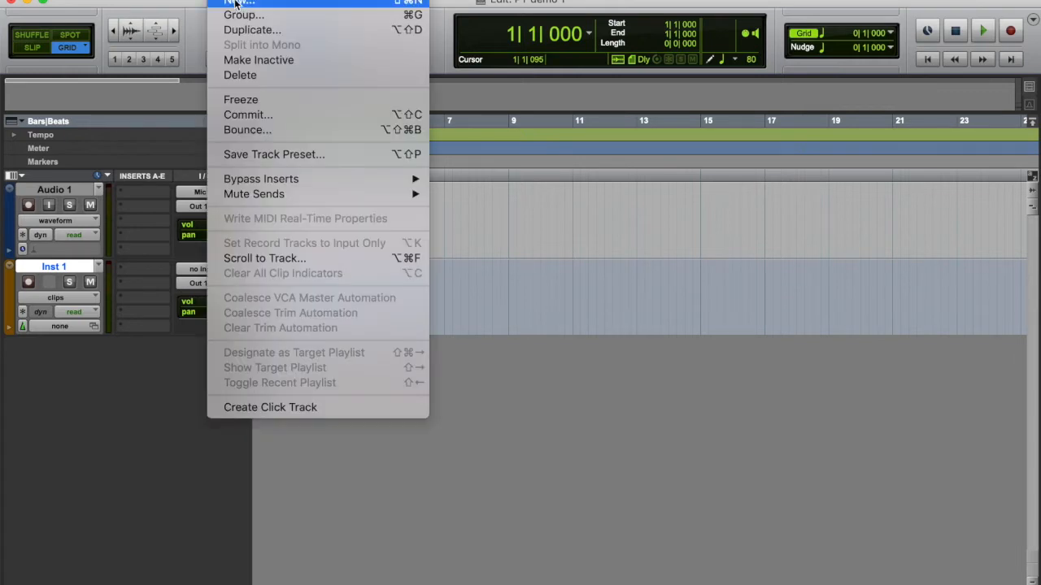
click(237, 3)
drag(601, 201, 573, 189)
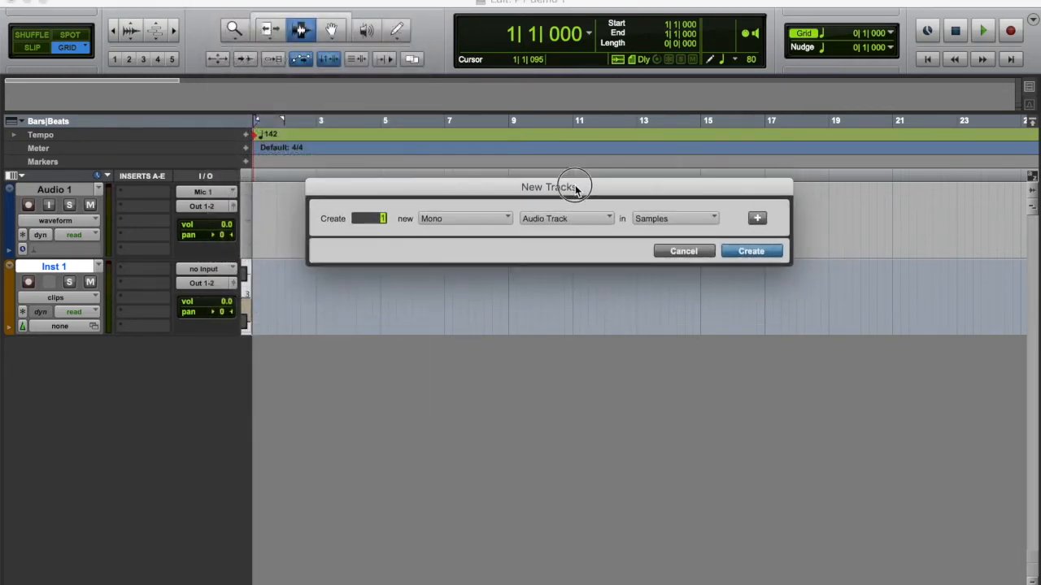
click(563, 221)
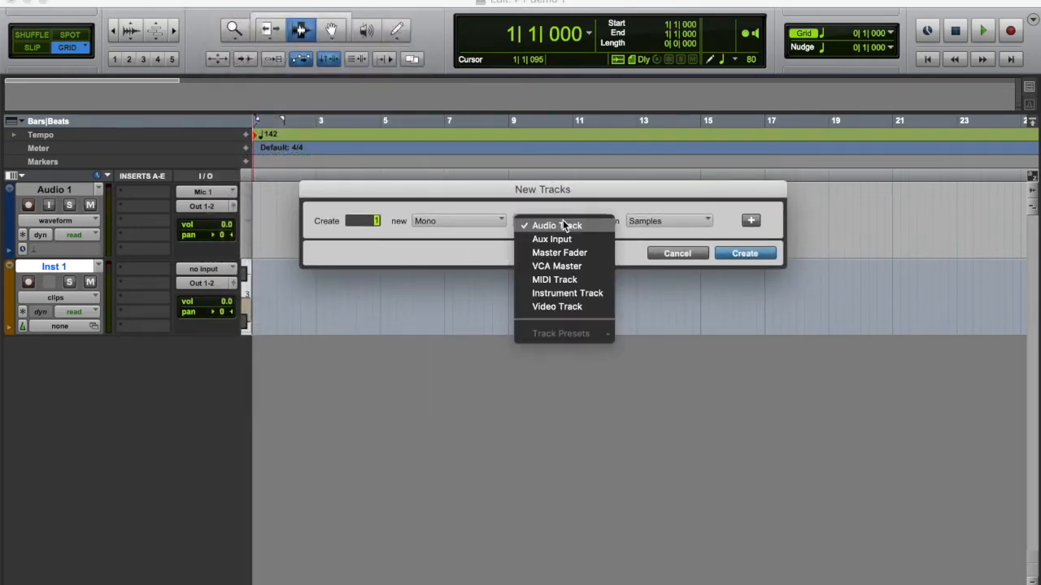
click(561, 240)
click(746, 253)
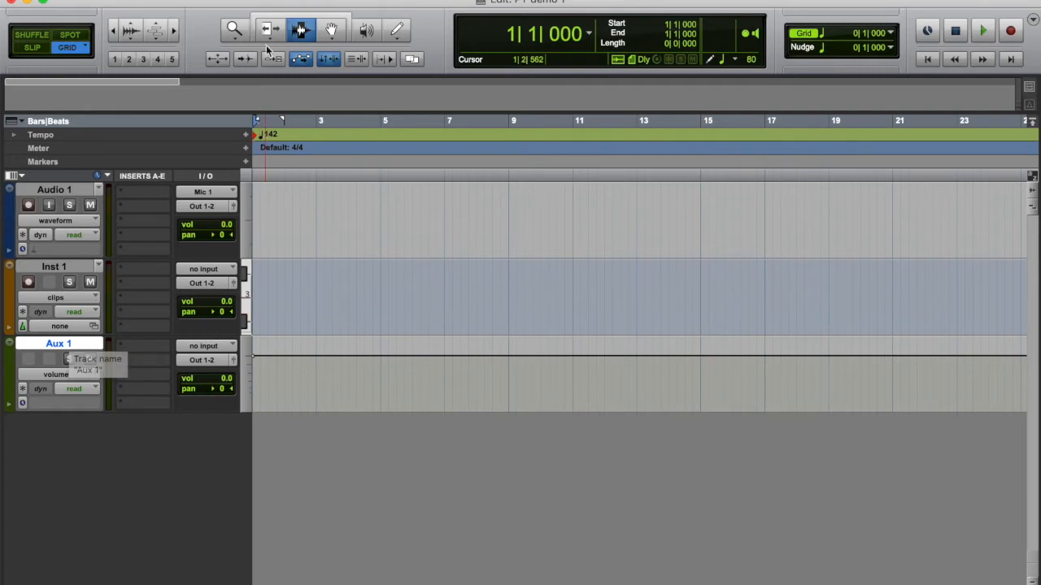
Step: Create one new stereo master fader track
click(236, 3)
click(239, 2)
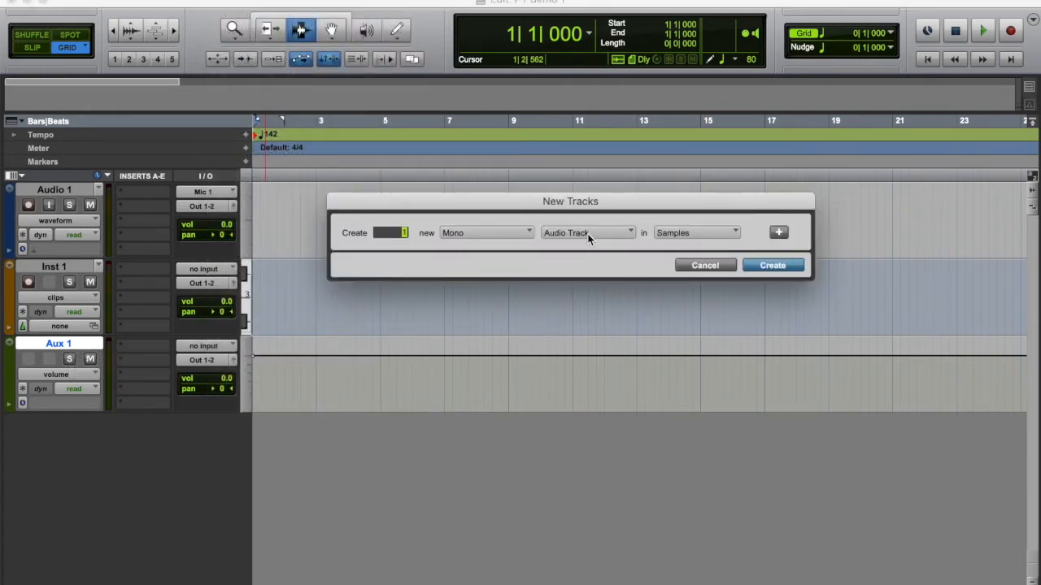
click(519, 235)
click(515, 245)
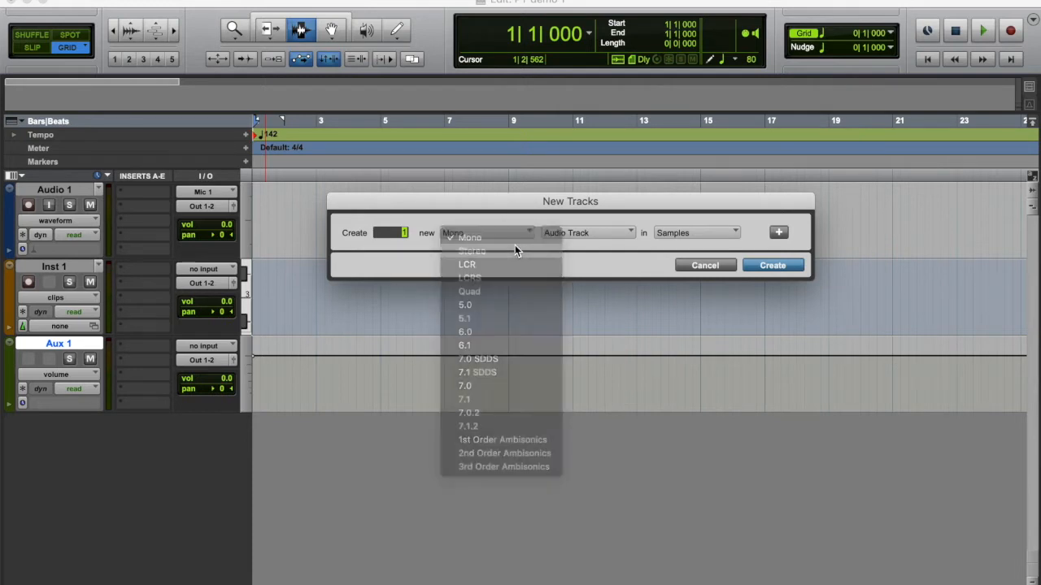
click(587, 235)
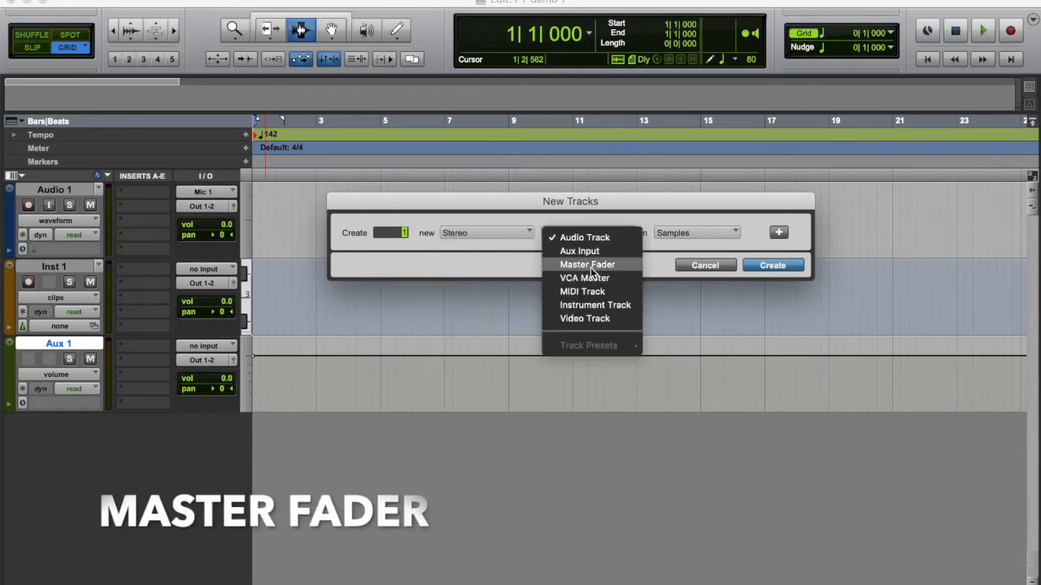
click(591, 266)
click(780, 266)
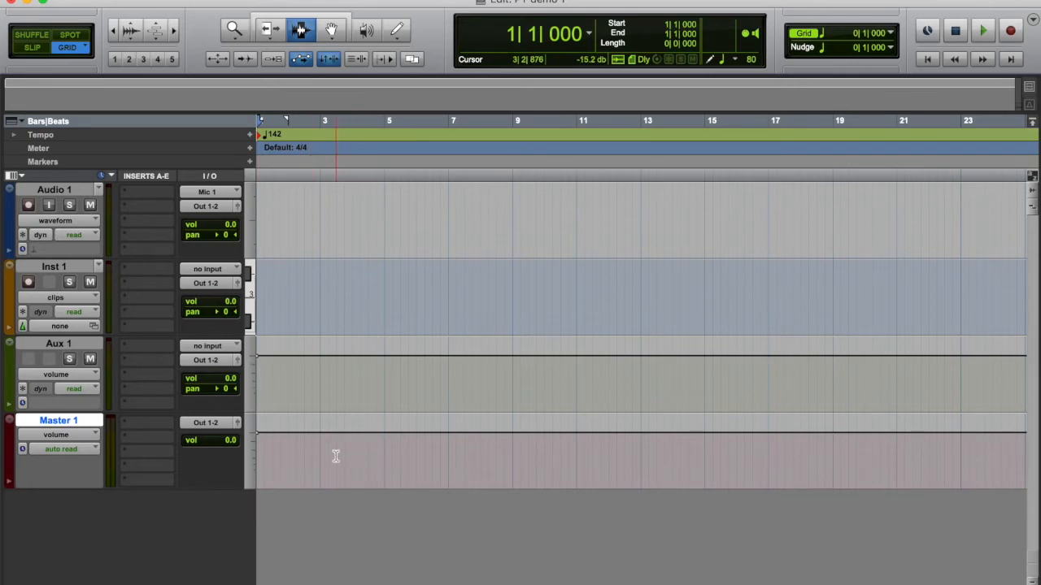
Step: Set the Master 1 fader to +0.2 dB in the Mix window and return to the Edit window
key(super+equal)
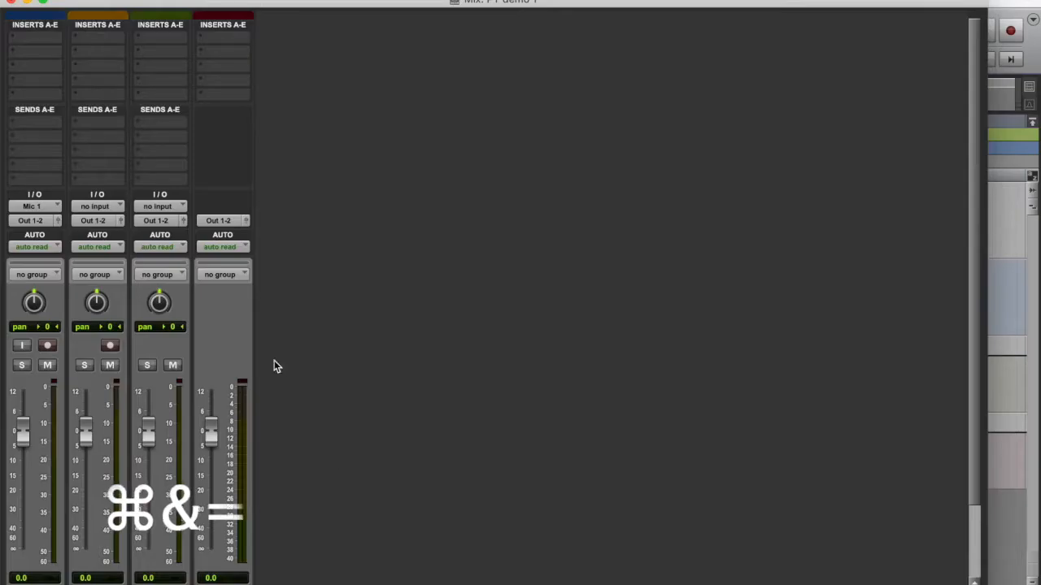
mouse_move(209, 435)
mouse_down()
mouse_move(209, 506)
mouse_move(209, 421)
mouse_move(214, 446)
mouse_move(211, 435)
mouse_up()
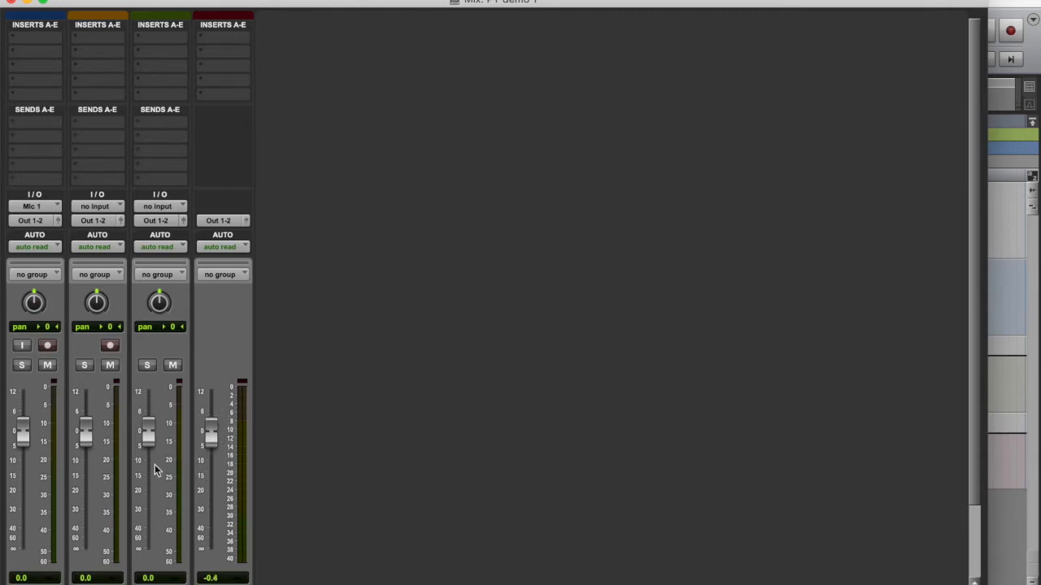
scroll(168, 476, down, 3)
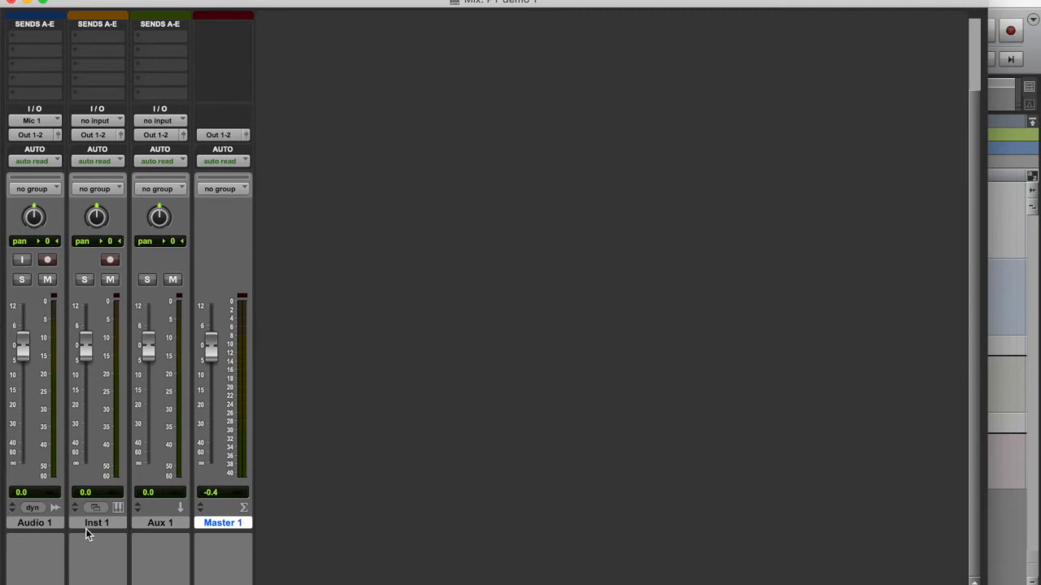
drag(213, 364, 215, 344)
scroll(242, 192, up, 5)
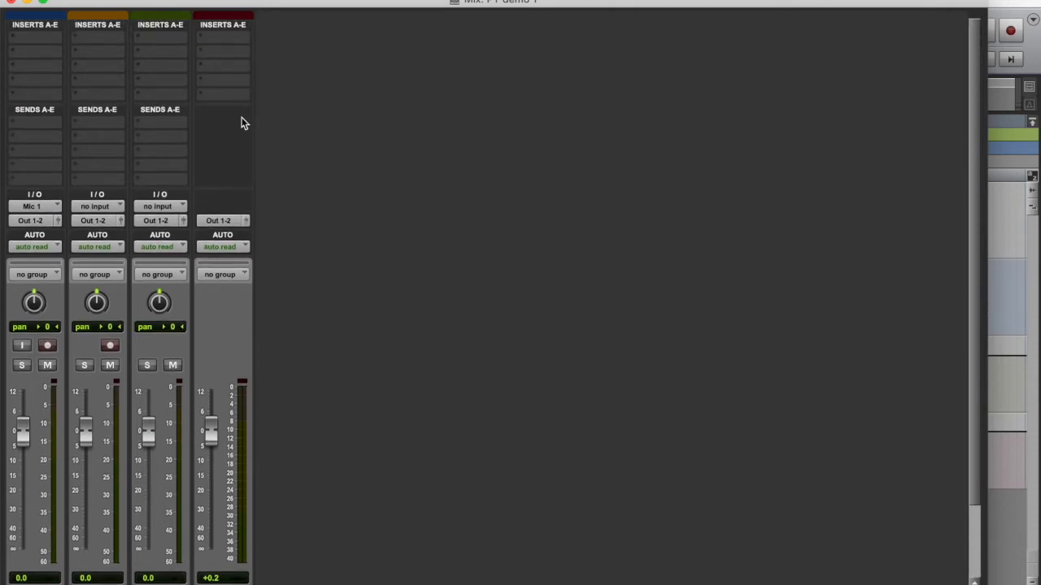
key(super+equal)
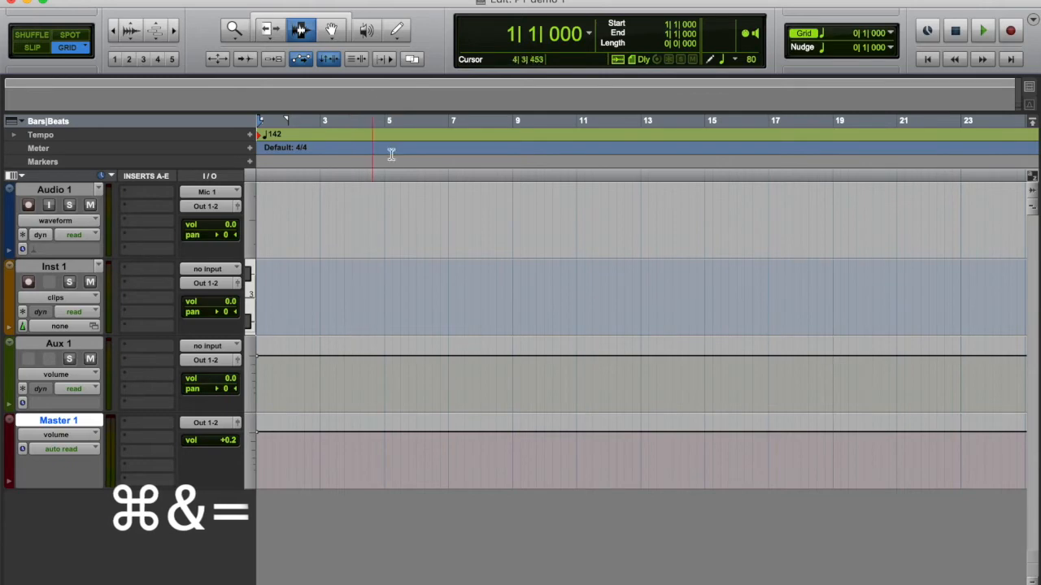
Step: Create one new MIDI track
click(234, 1)
click(233, 2)
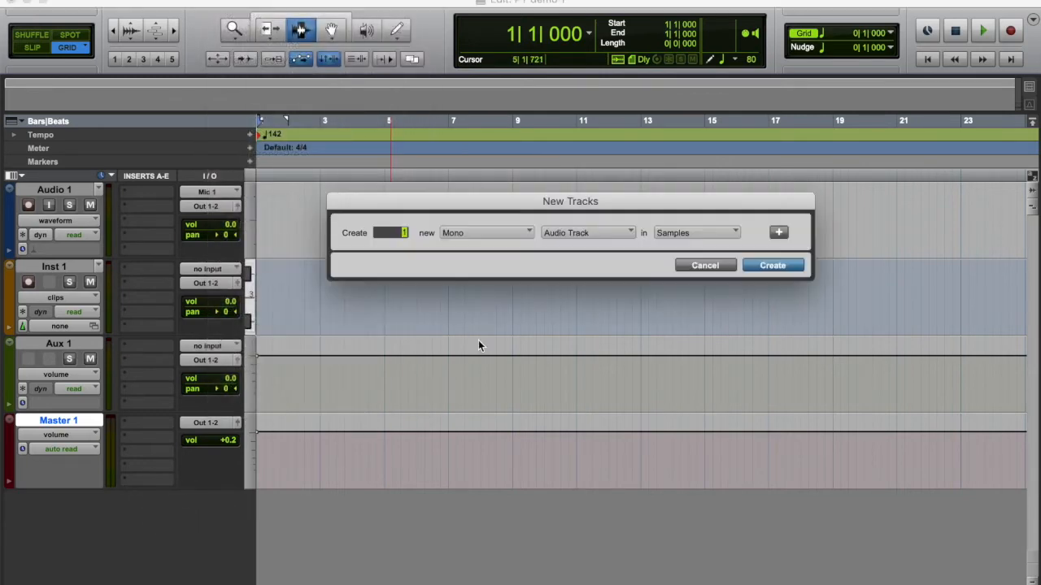
click(600, 234)
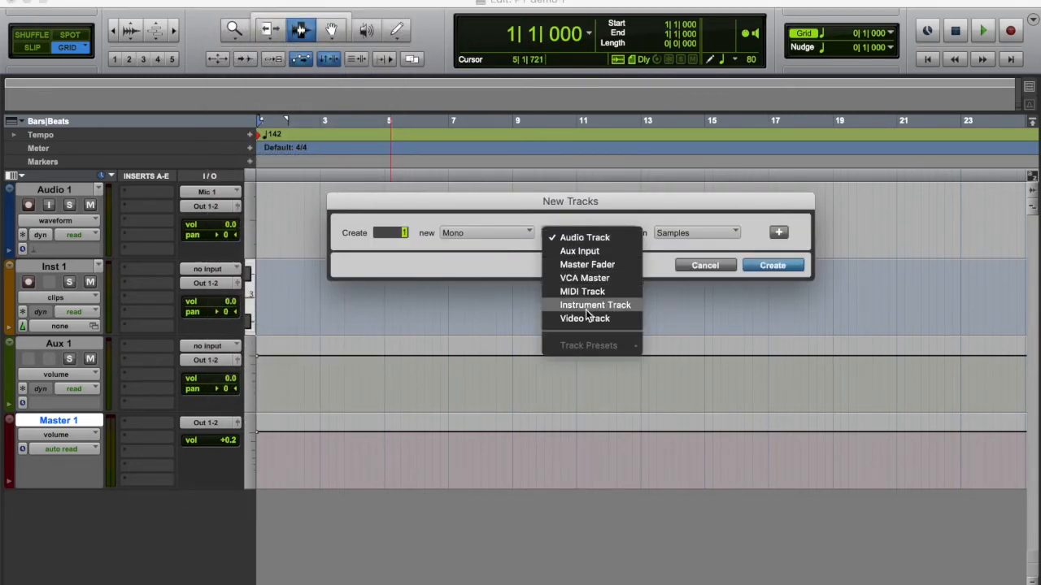
click(590, 305)
click(589, 234)
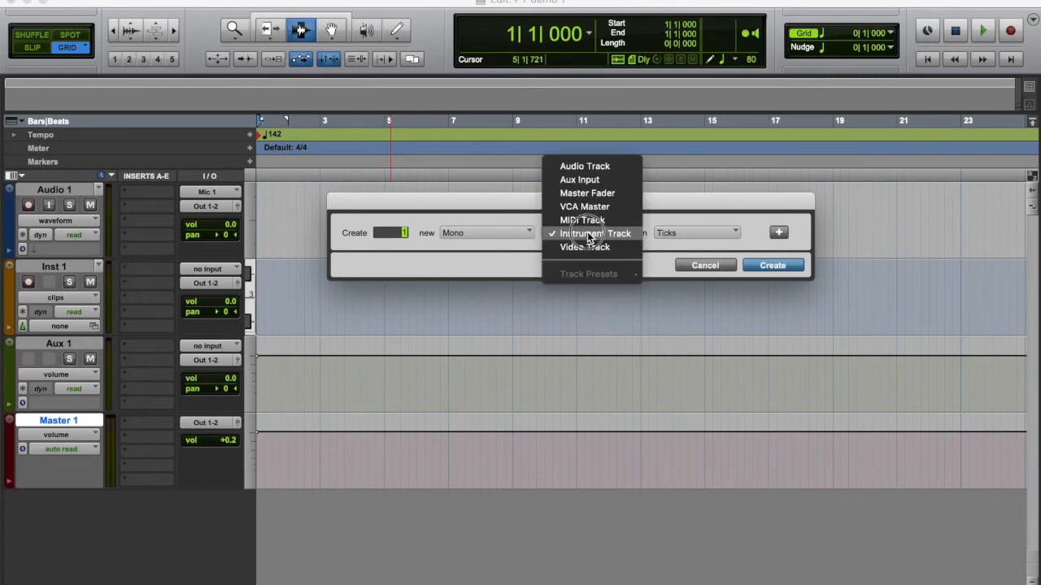
click(582, 220)
click(773, 265)
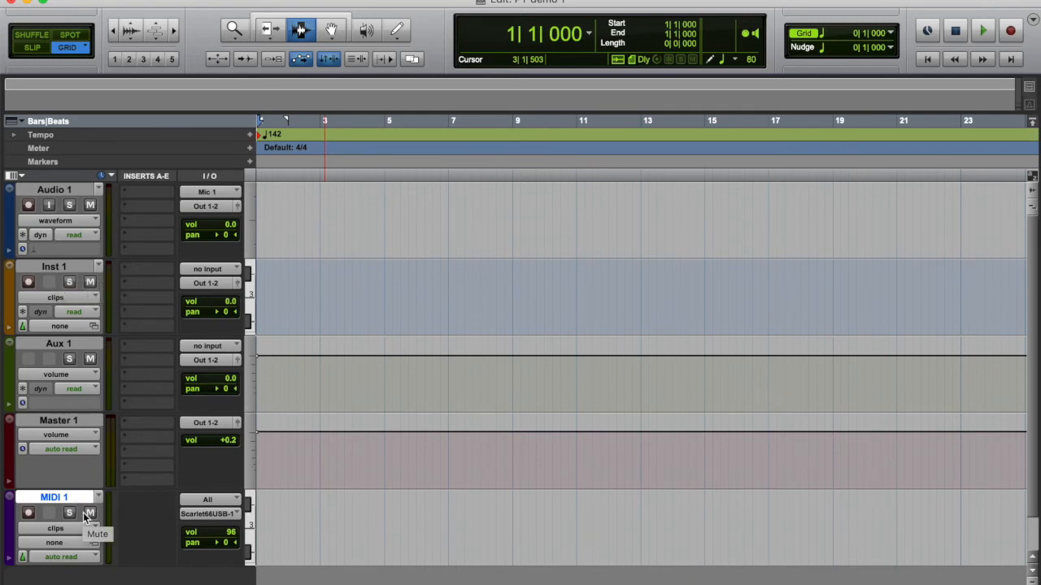
Step: Create one new video track
scroll(144, 425, right, 1)
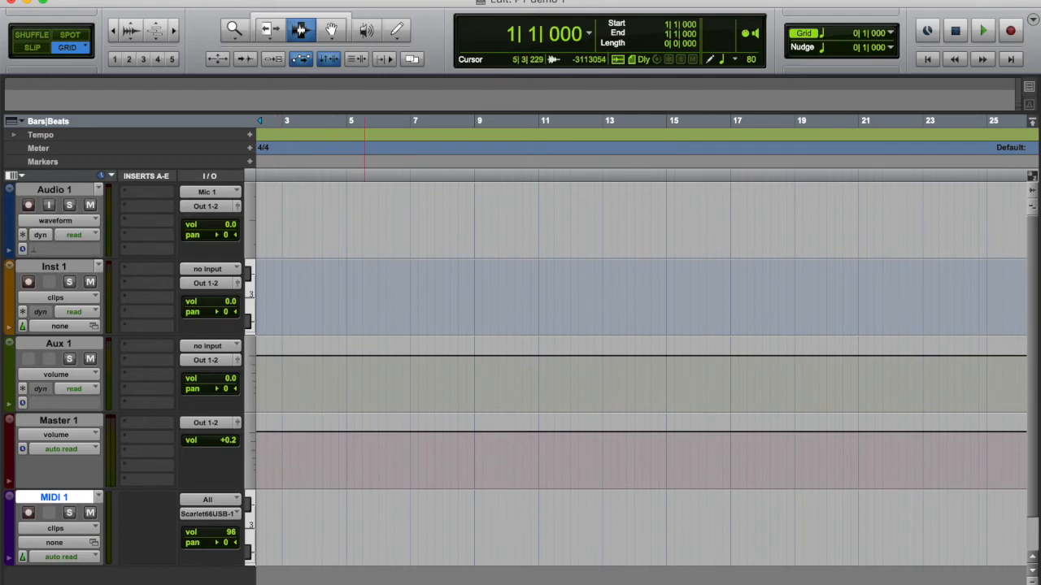
click(218, 0)
click(234, 3)
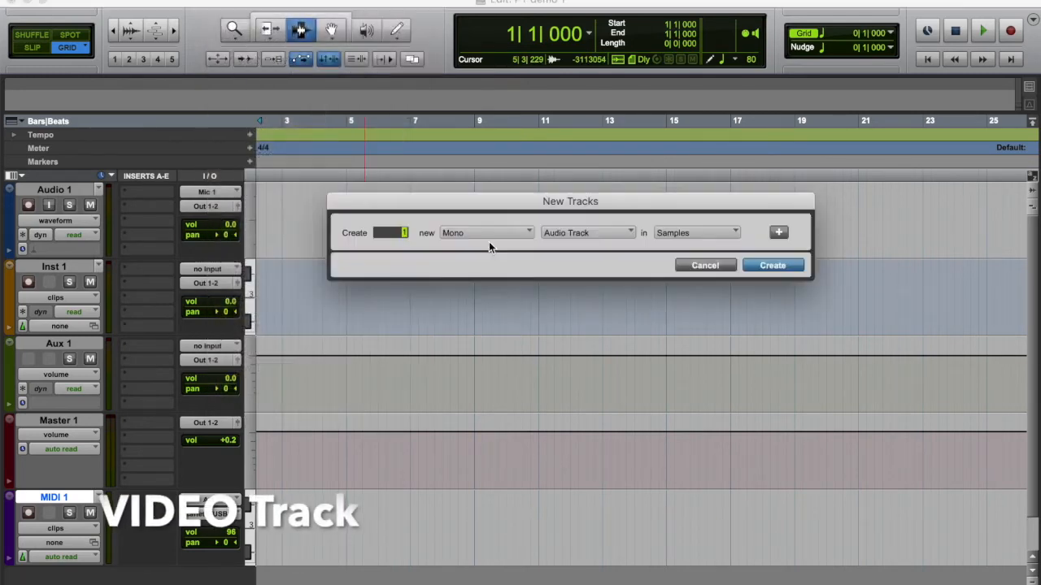
click(574, 236)
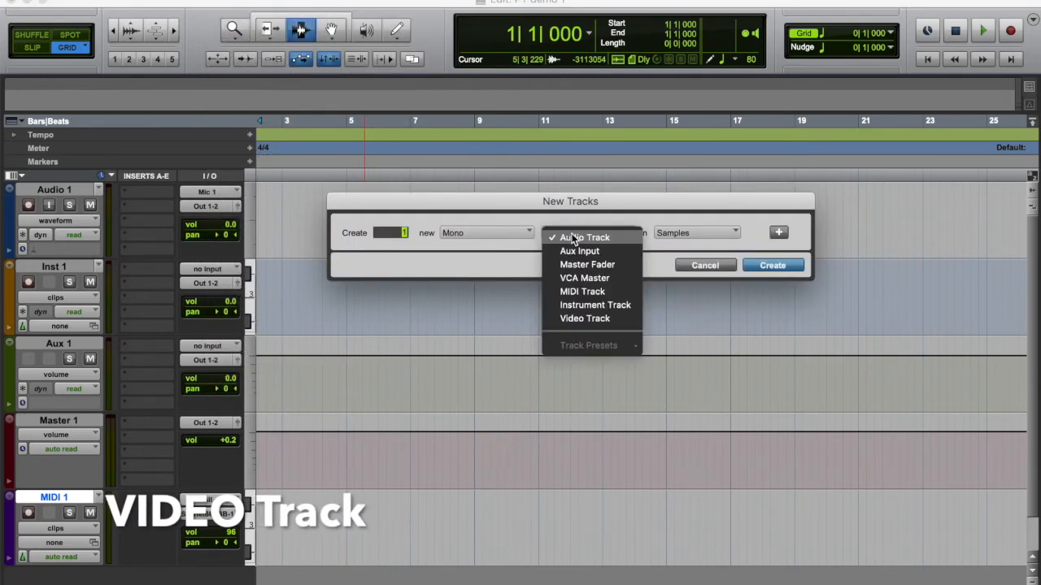
click(576, 319)
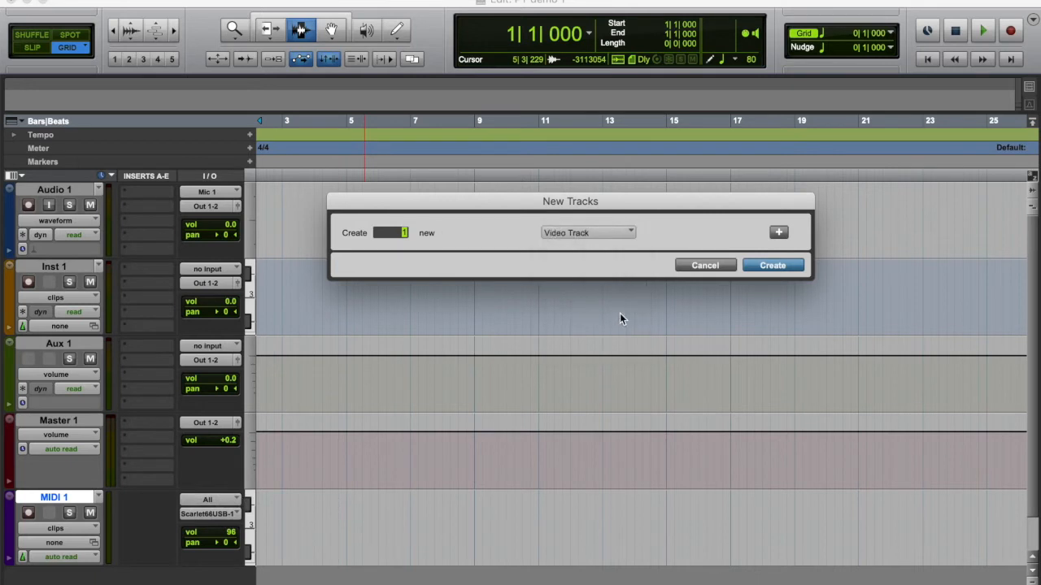
click(776, 266)
Step: Create one new VCA Master track with its timebase in samples
scroll(459, 273, down, 3)
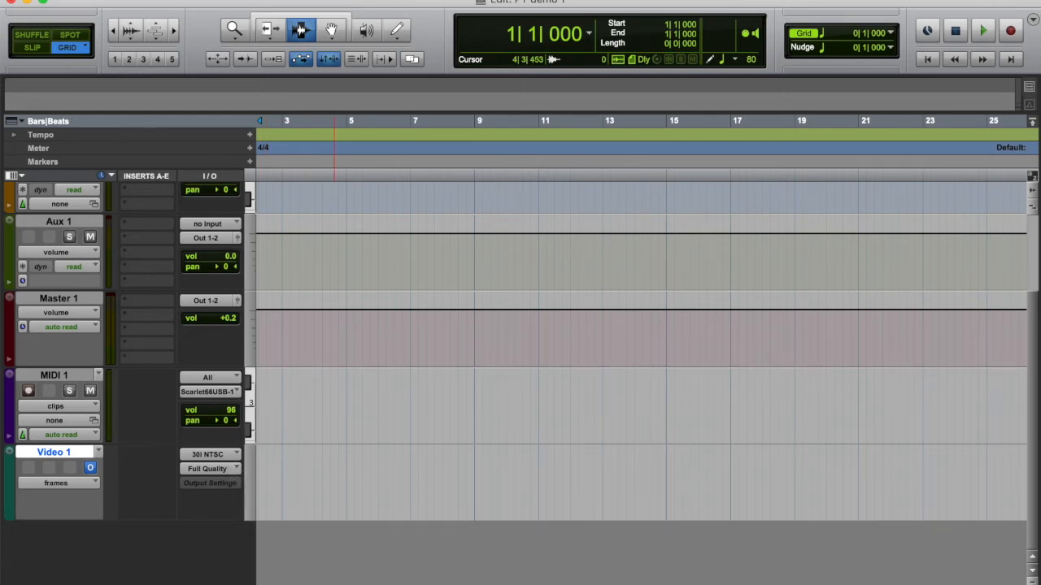
click(218, 0)
click(235, 2)
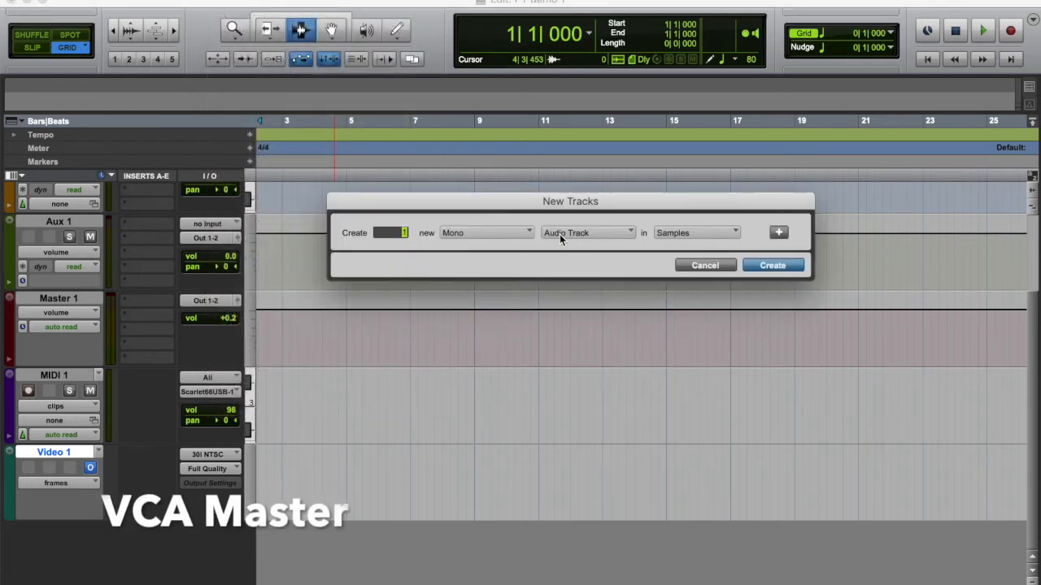
click(561, 236)
click(563, 279)
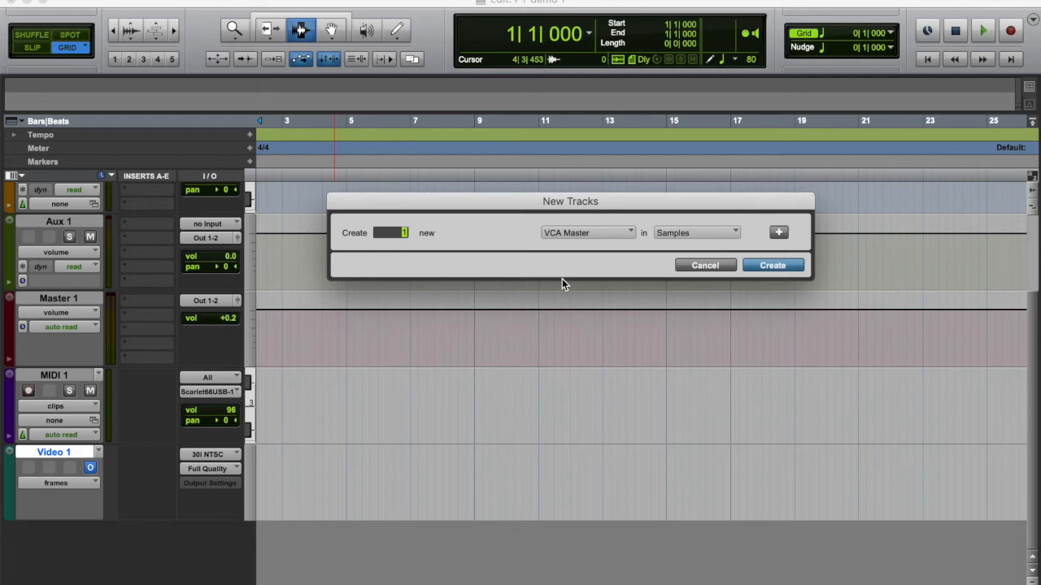
click(768, 266)
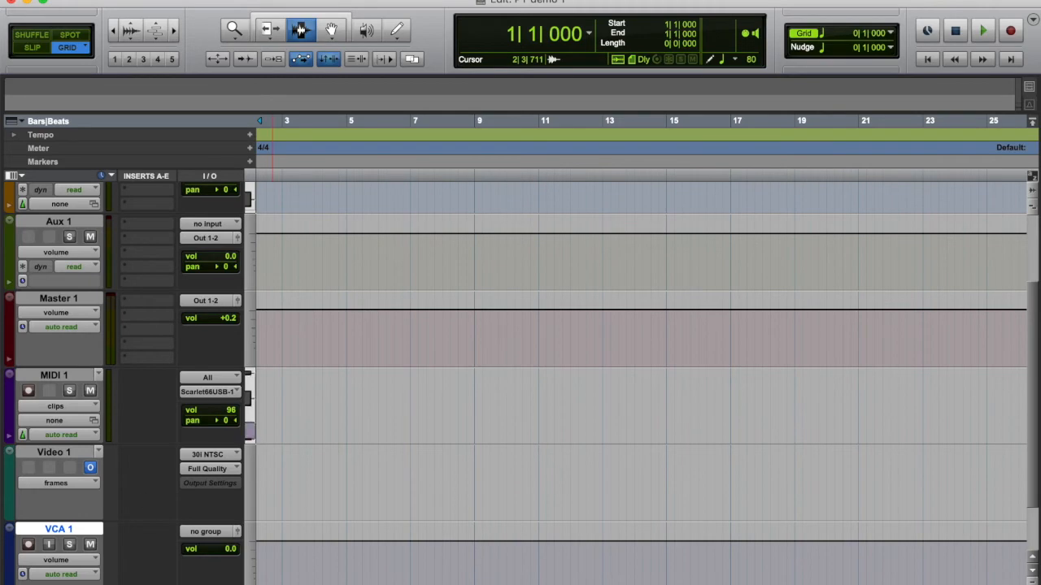
scroll(28, 547, down, 2)
scroll(28, 550, down, 5)
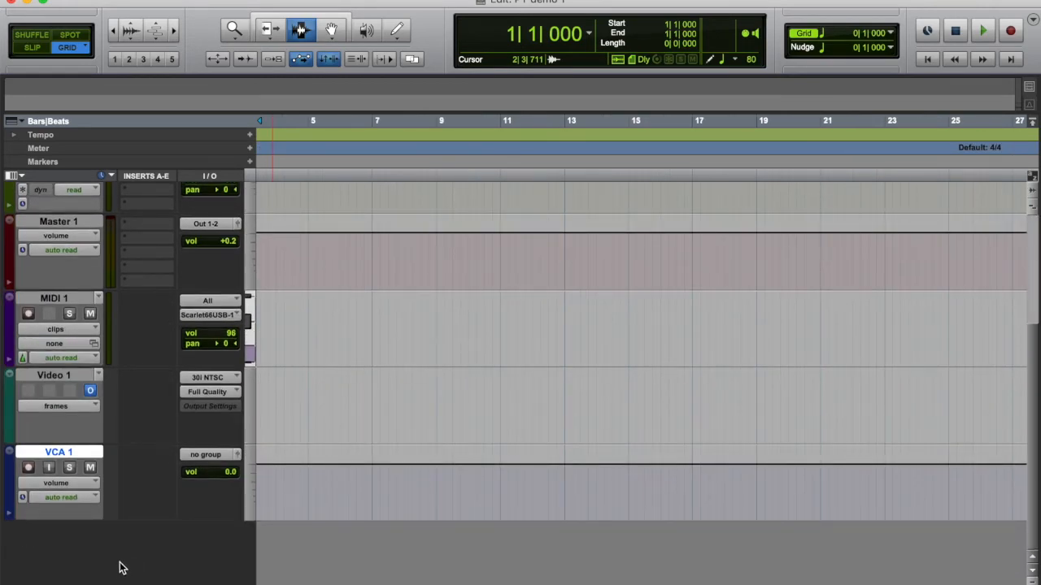
scroll(144, 476, up, 5)
scroll(144, 477, right, 1)
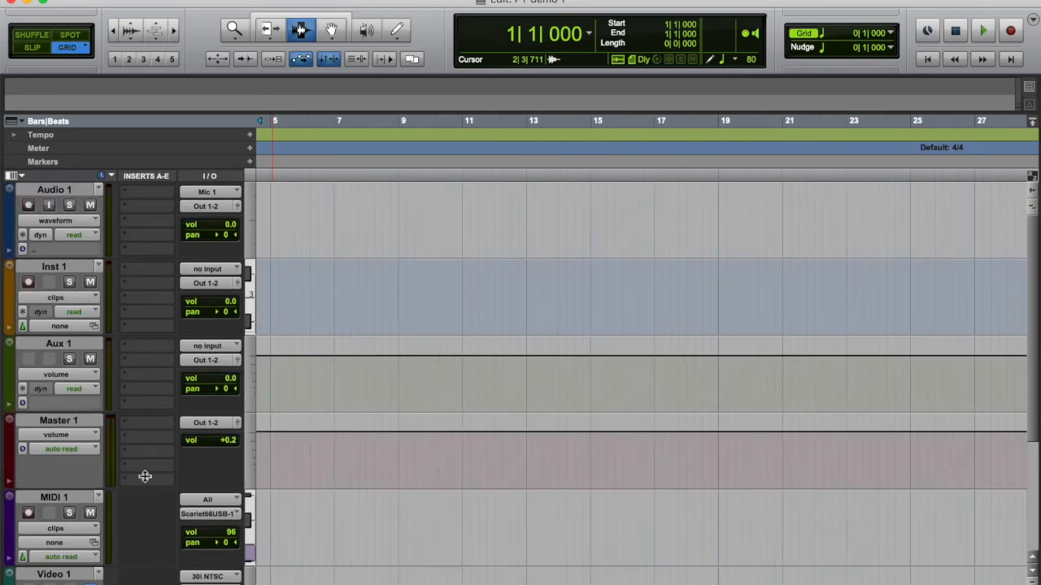
Step: Select all seven tracks, from Audio 1 through VCA 1, and delete them from the session
click(75, 190)
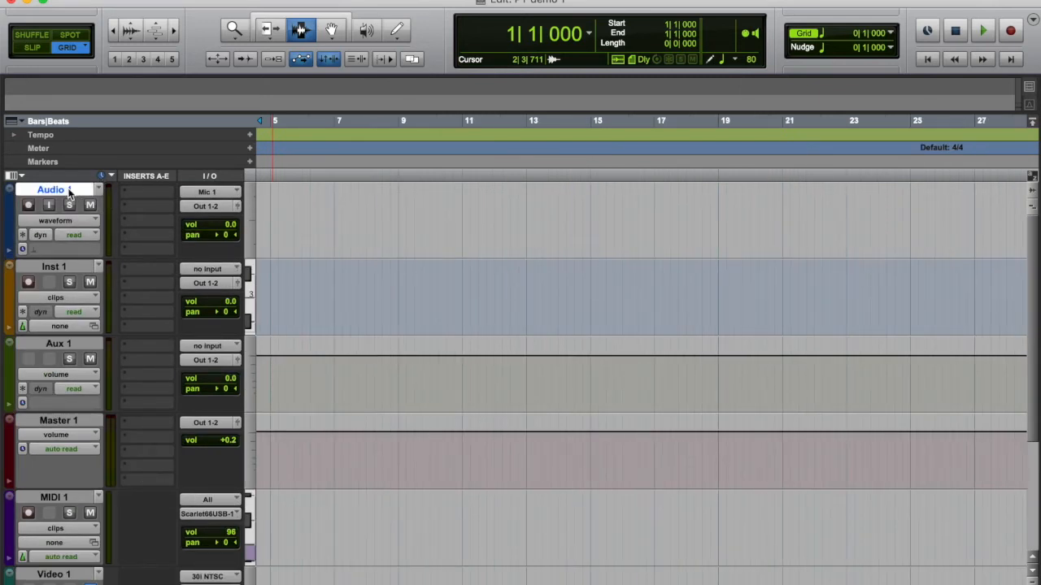
shift+click(59, 271)
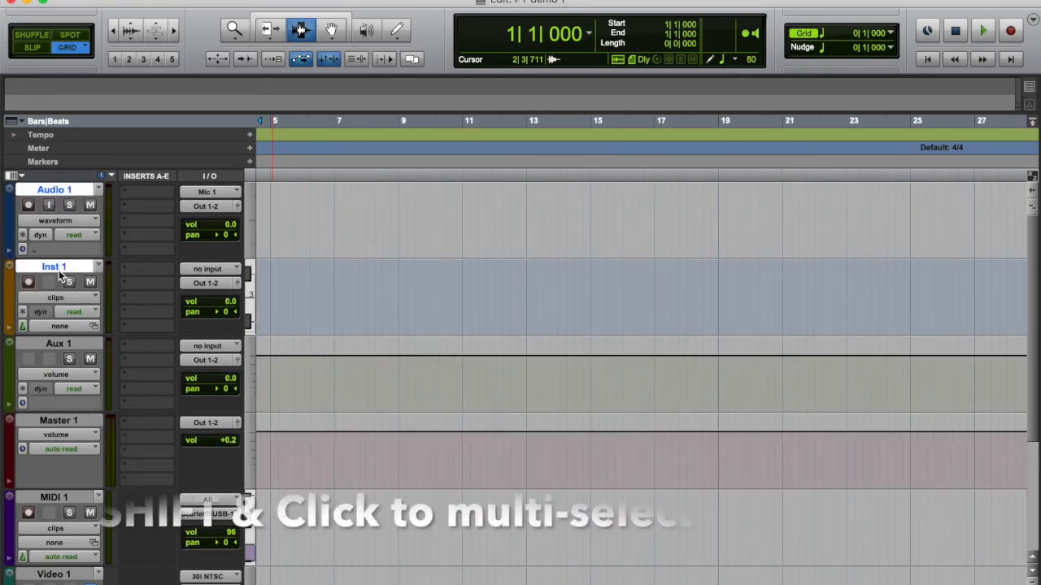
shift+click(59, 344)
shift+click(57, 420)
shift+click(53, 497)
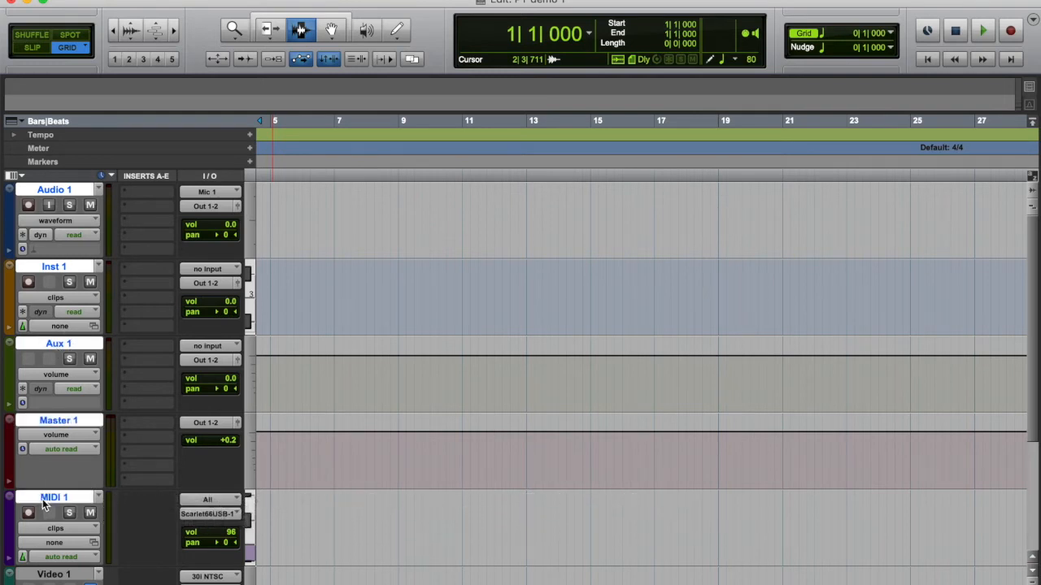
shift+click(45, 575)
scroll(45, 579, down, 5)
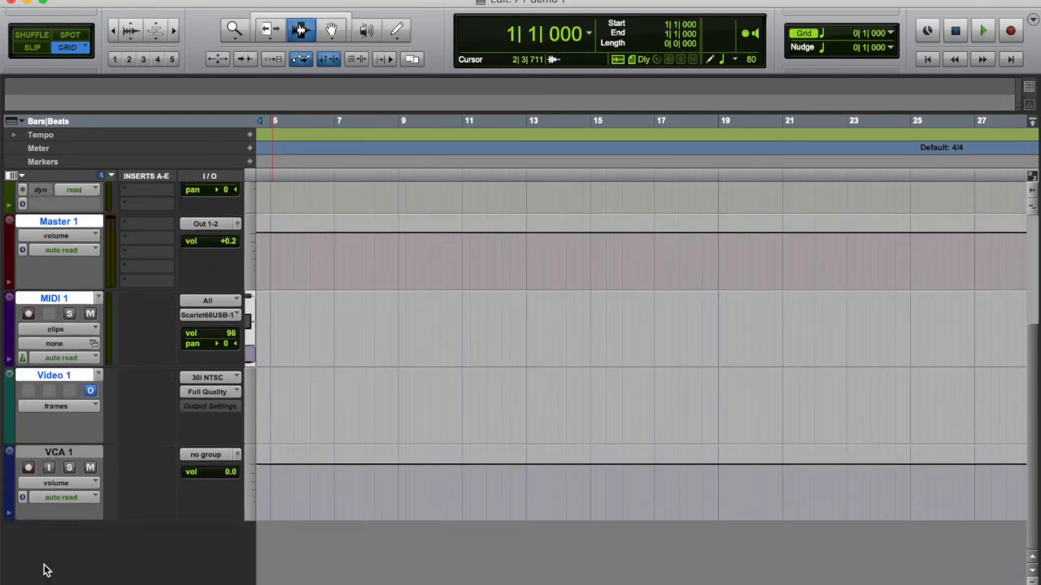
shift+click(59, 453)
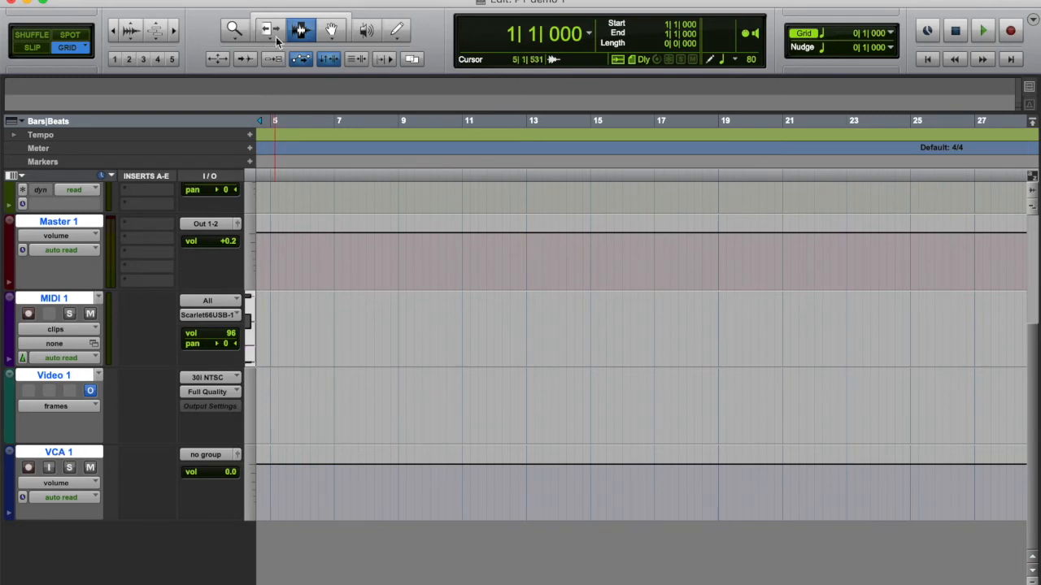
click(231, 0)
click(238, 75)
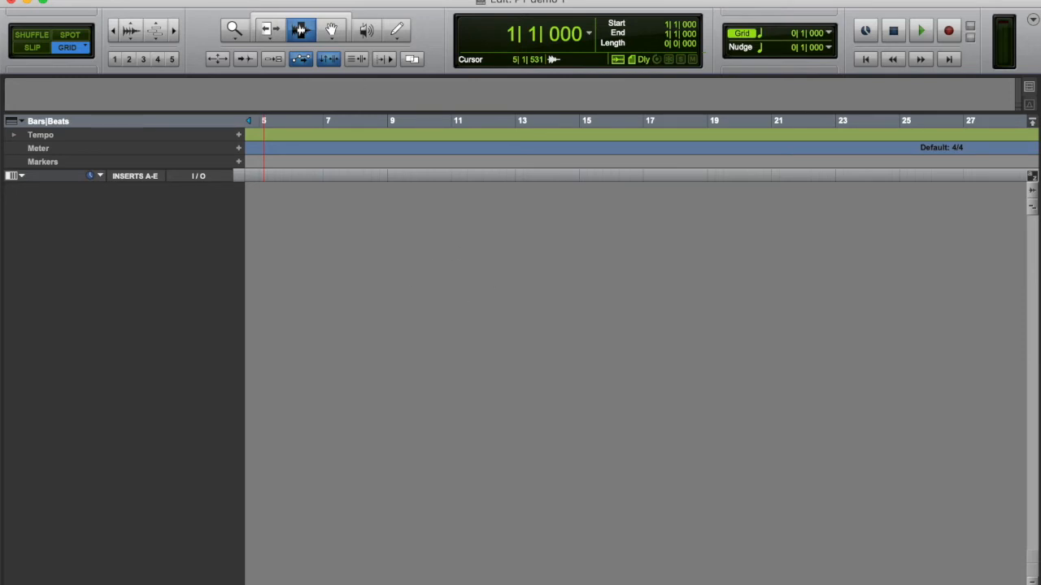
Step: Create six mono audio tracks and one stereo audio track together, all with their timebase in samples
click(232, 0)
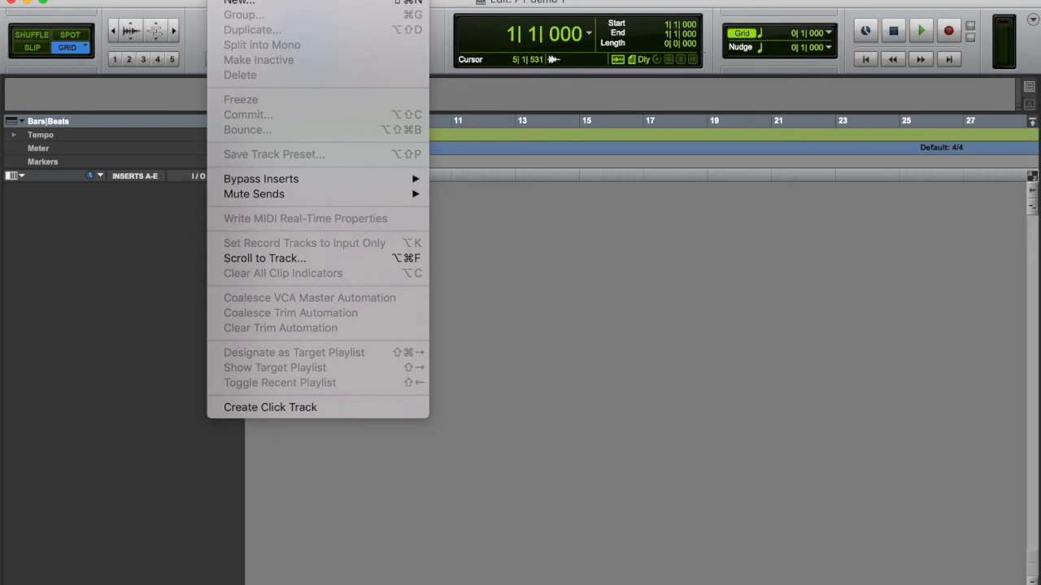
click(543, 280)
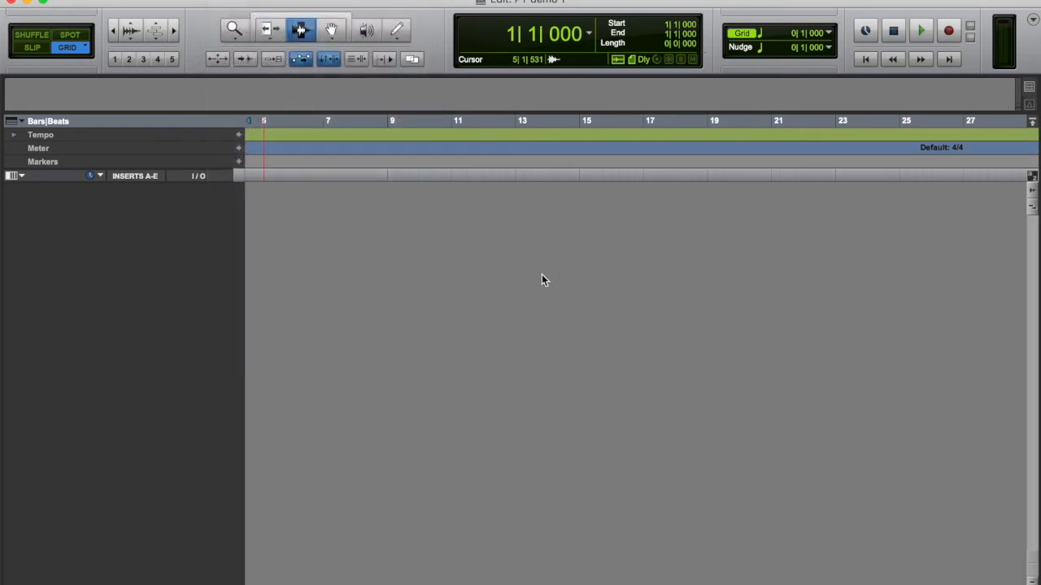
key(shift+super+n)
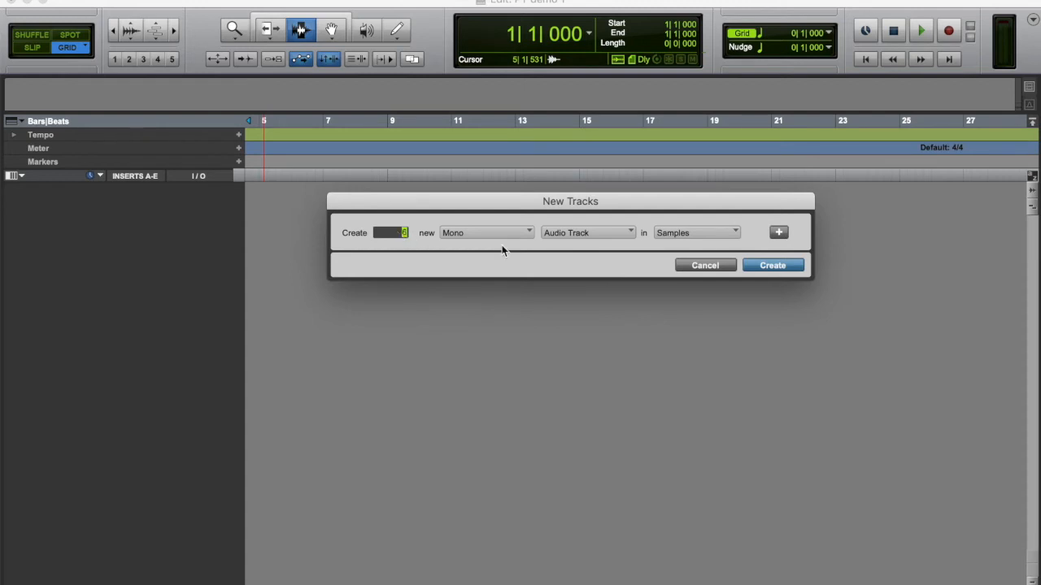
click(780, 234)
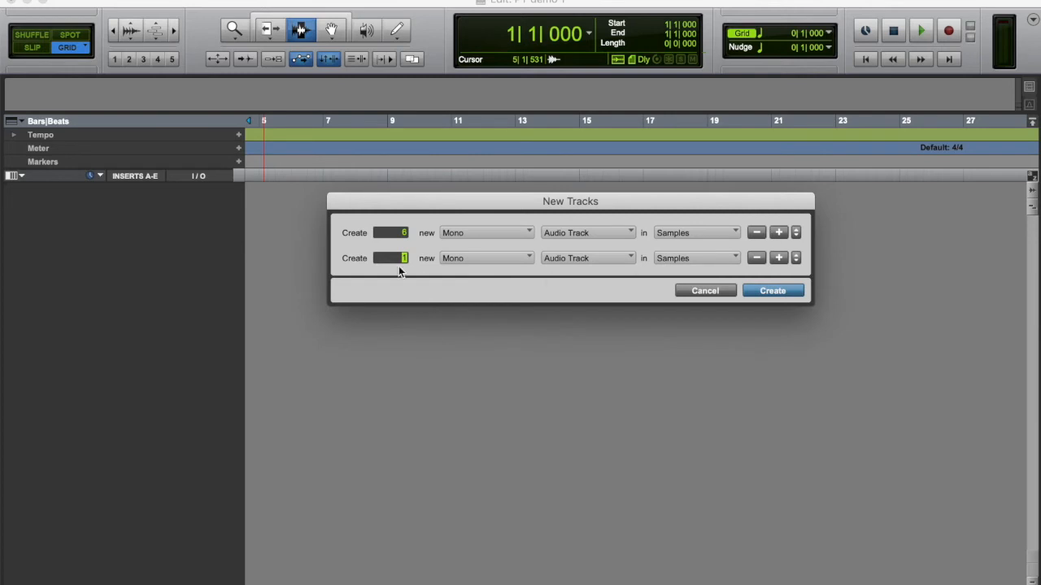
click(482, 267)
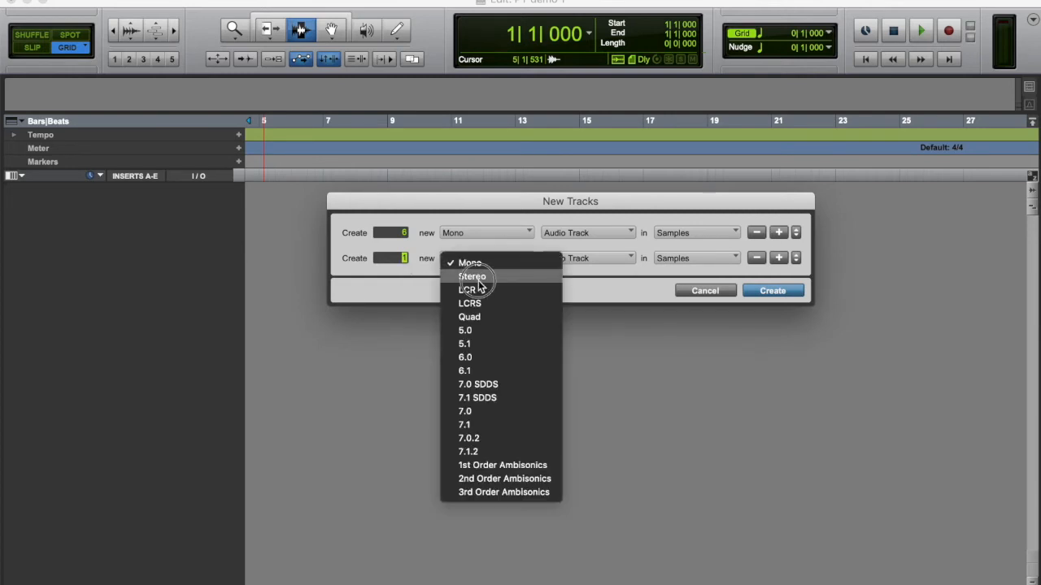
click(468, 278)
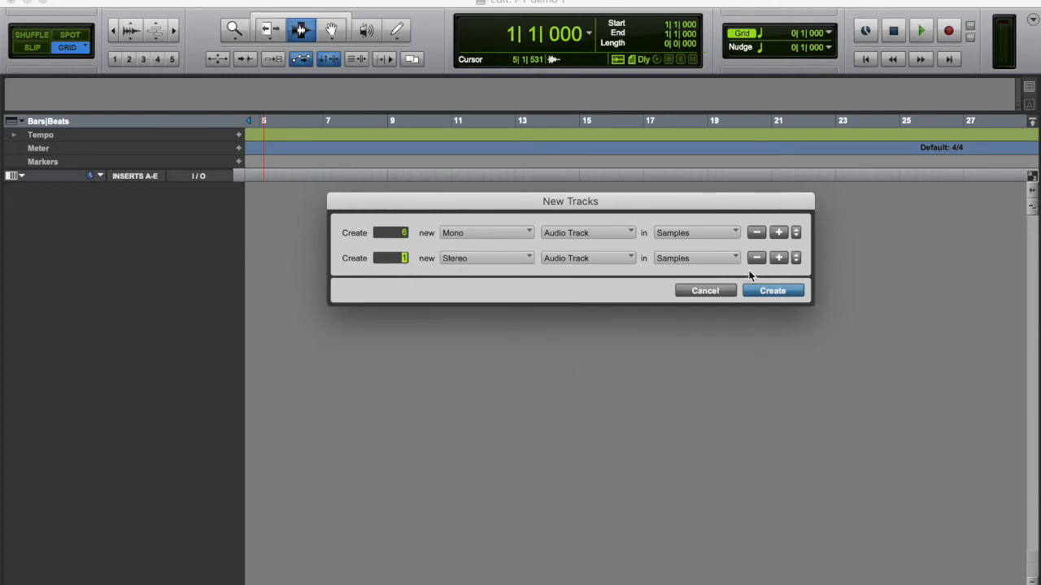
click(785, 292)
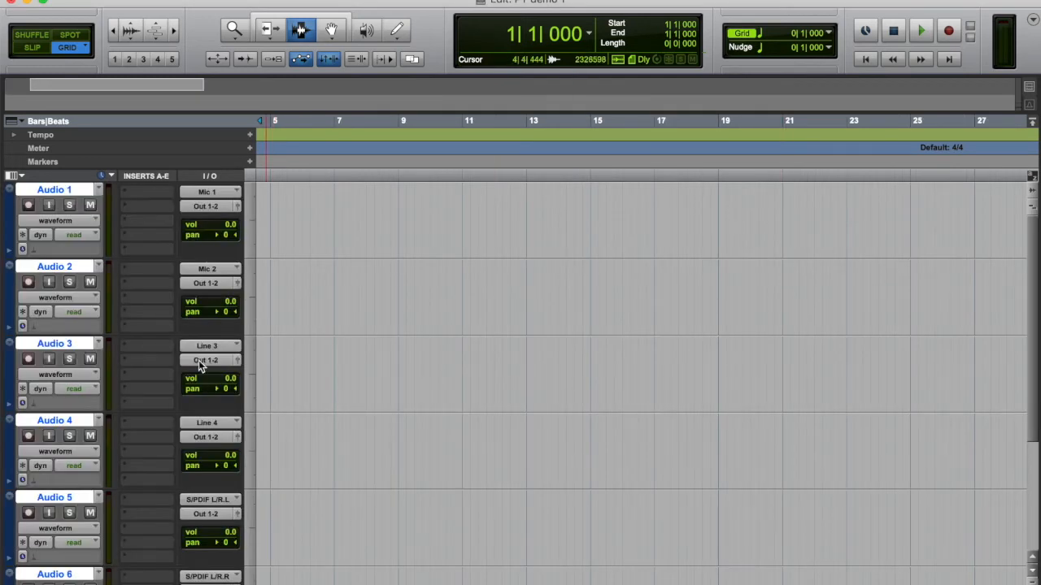
Step: Try the small track height on Audio 1 and set it back to medium
scroll(198, 360, down, 5)
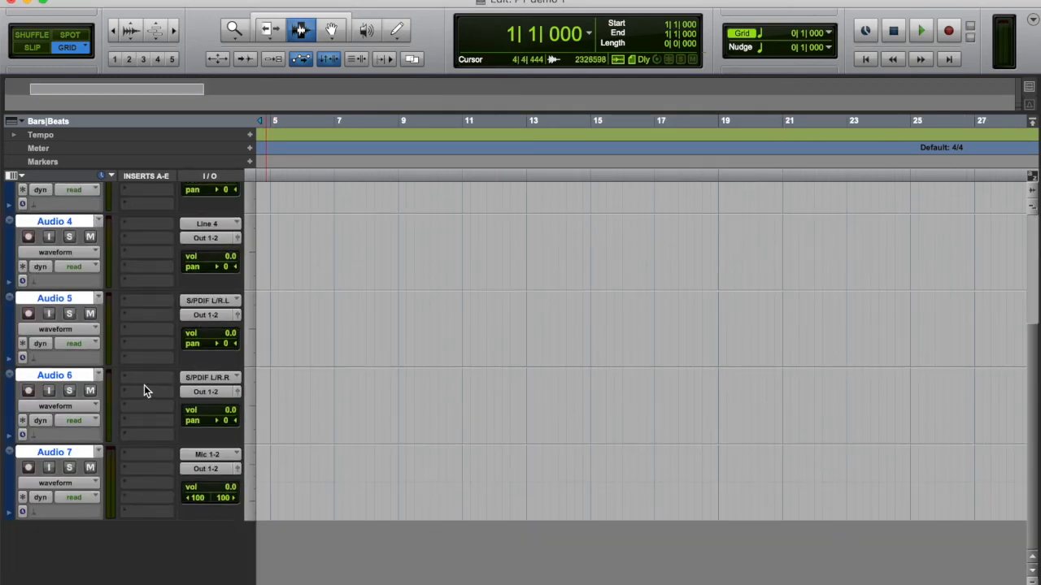
scroll(144, 390, up, 5)
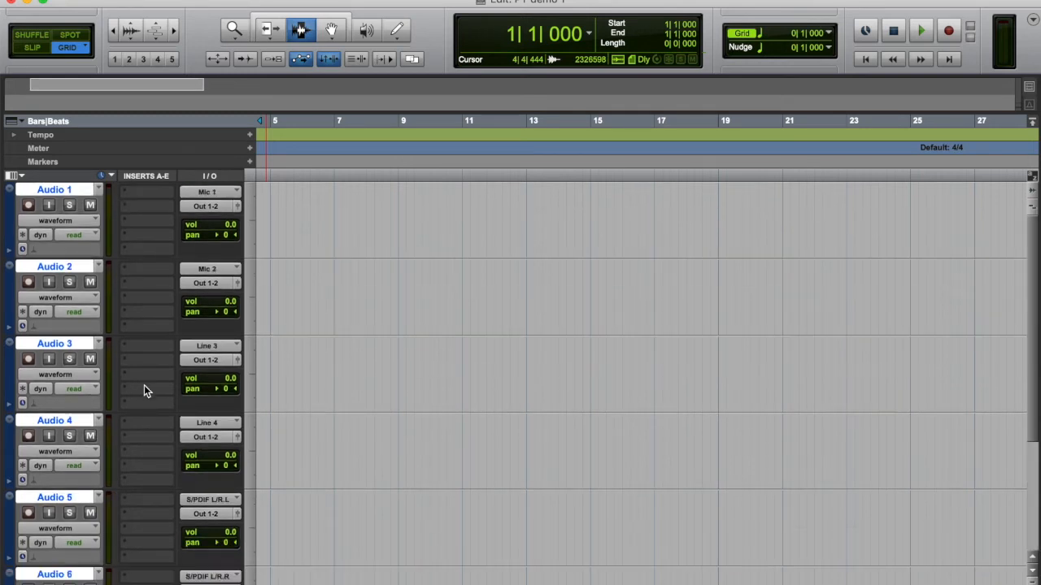
scroll(142, 374, down, 3)
scroll(143, 374, up, 3)
scroll(142, 374, down, 5)
scroll(142, 374, up, 5)
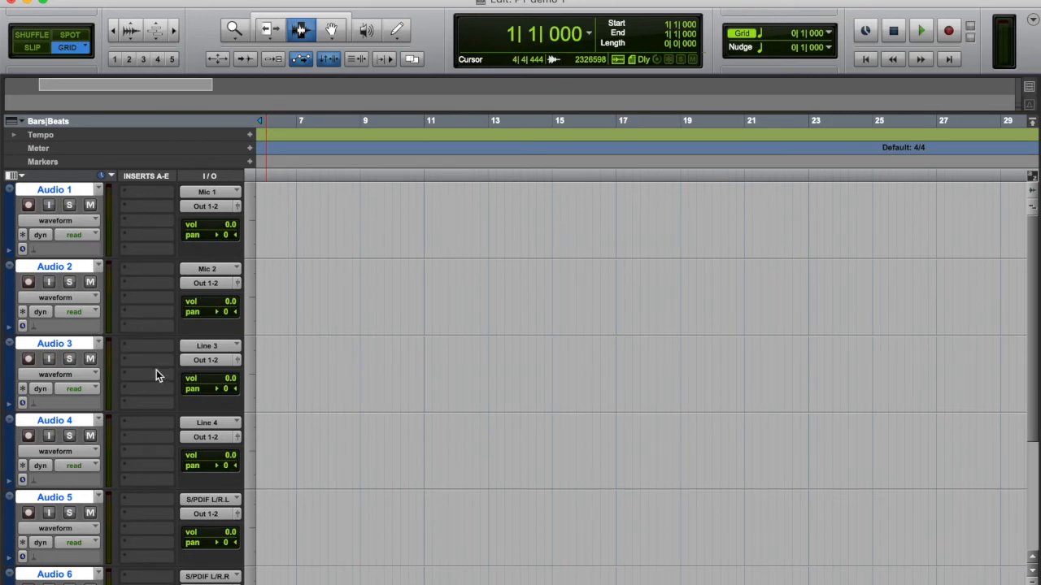
click(252, 236)
click(274, 232)
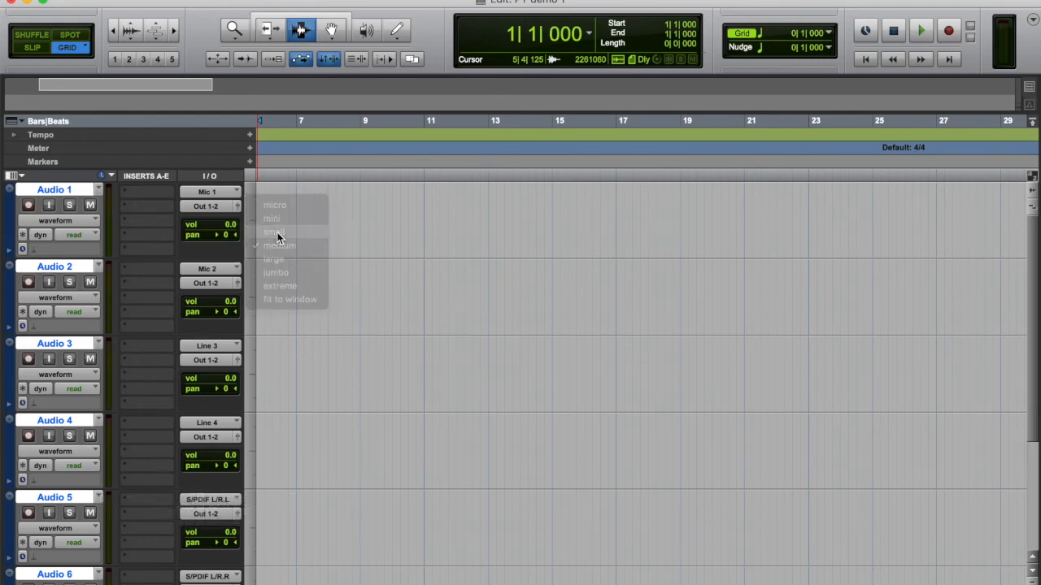
click(254, 209)
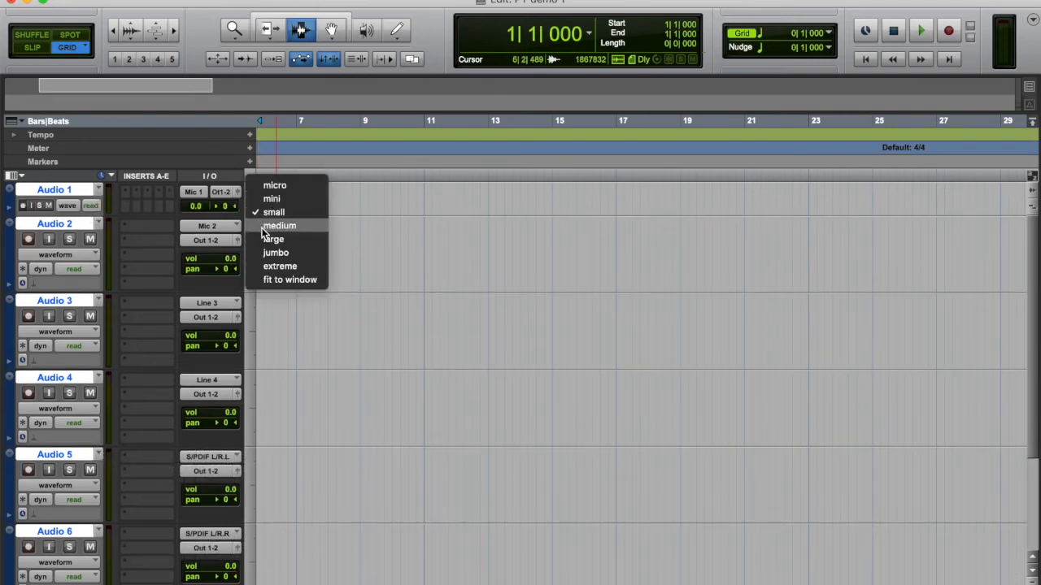
click(264, 233)
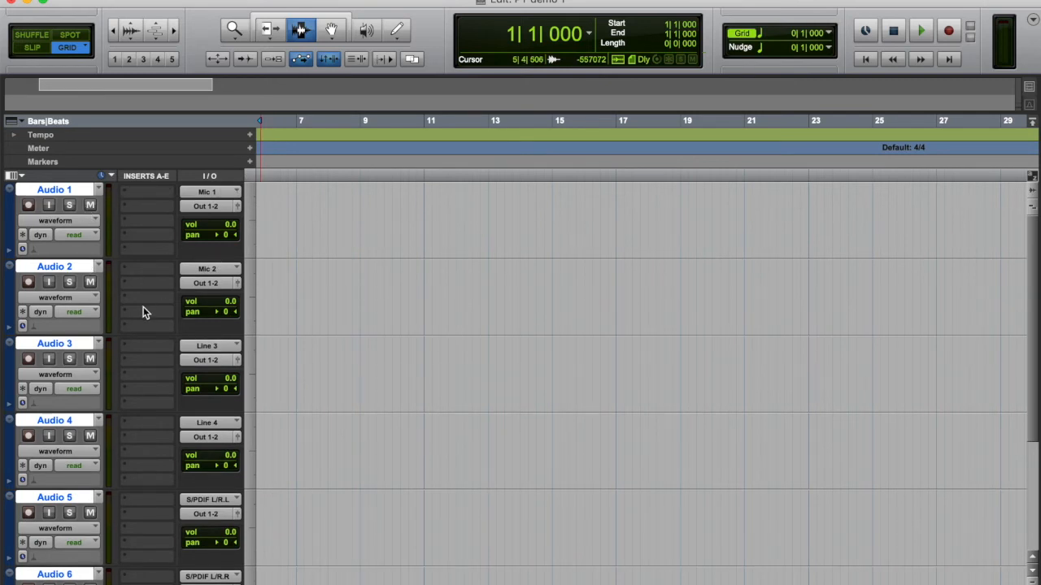
Step: Set the height of all seven audio tracks at once to fit to window
scroll(143, 306, down, 3)
scroll(143, 307, up, 3)
scroll(63, 541, down, 3)
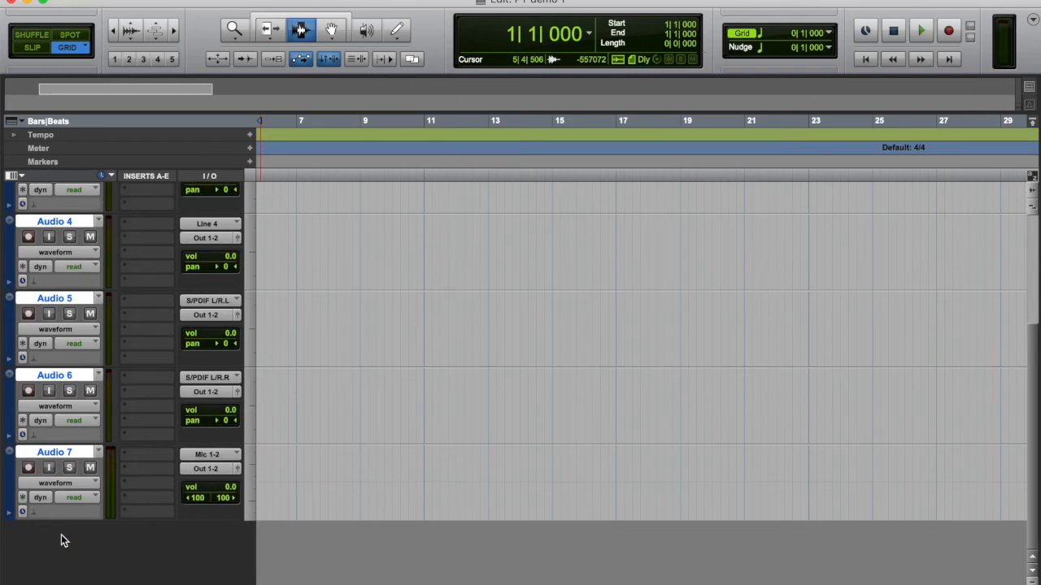
scroll(62, 536, up, 3)
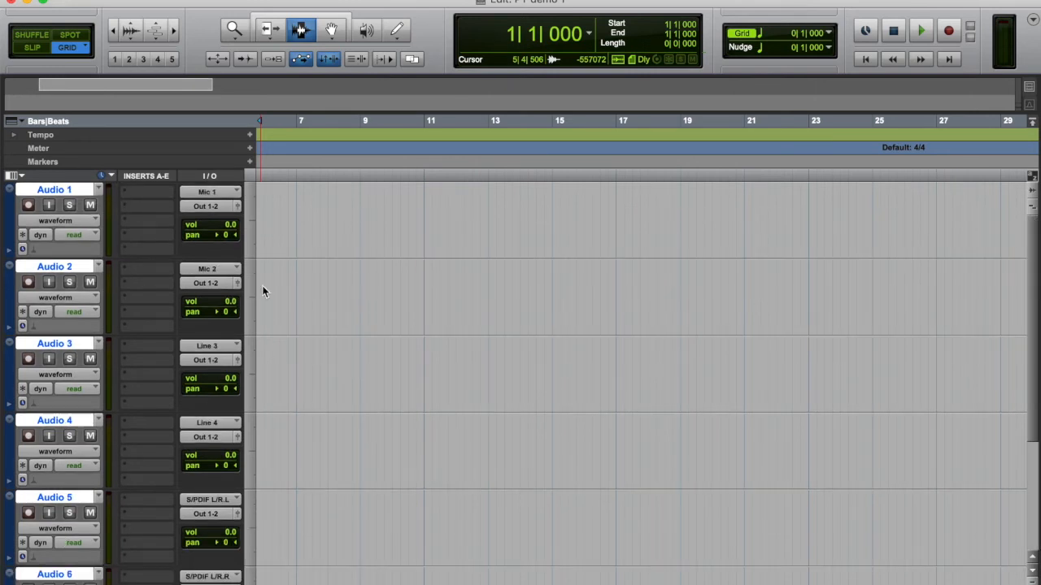
click(250, 246)
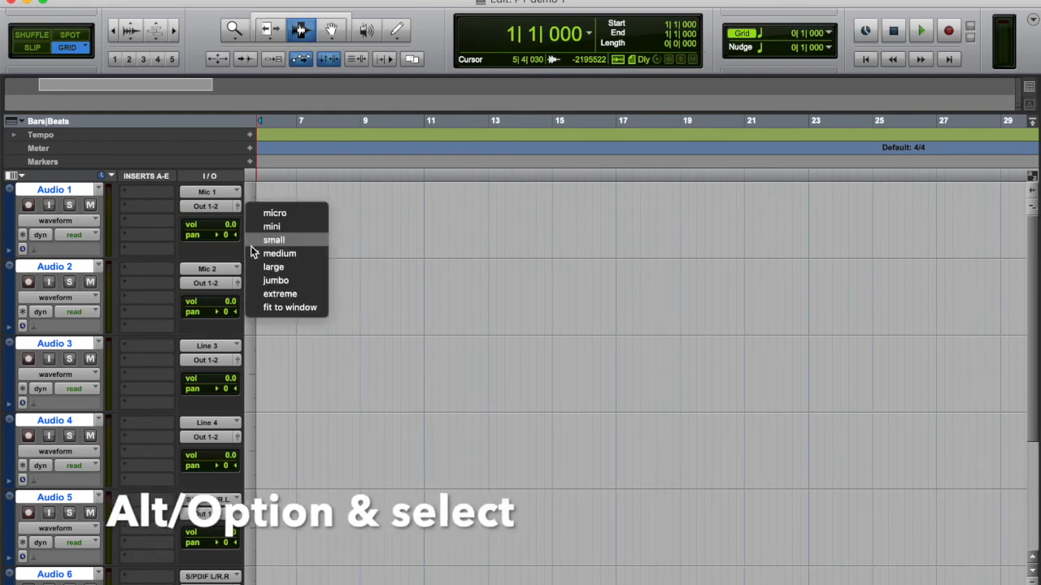
alt+click(281, 308)
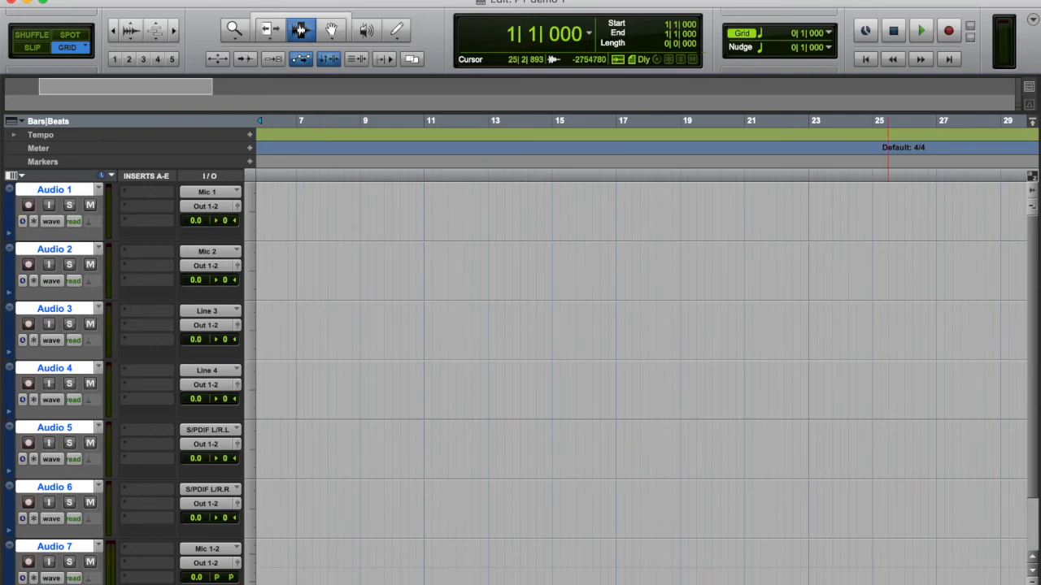
Step: Shorten the Edit window and close the Mix window behind it
drag(1039, 583, 1035, 429)
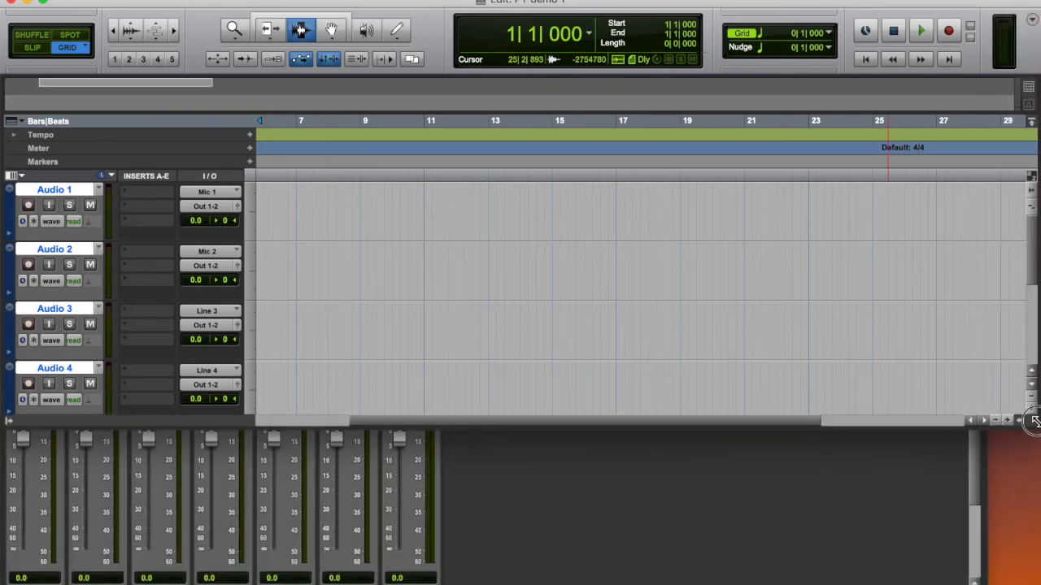
click(765, 549)
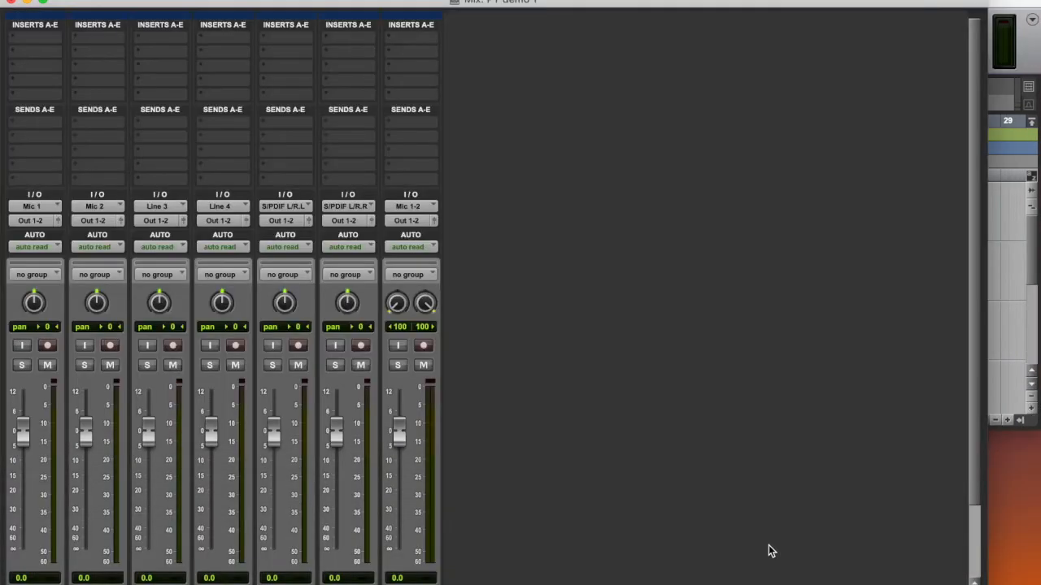
click(11, 4)
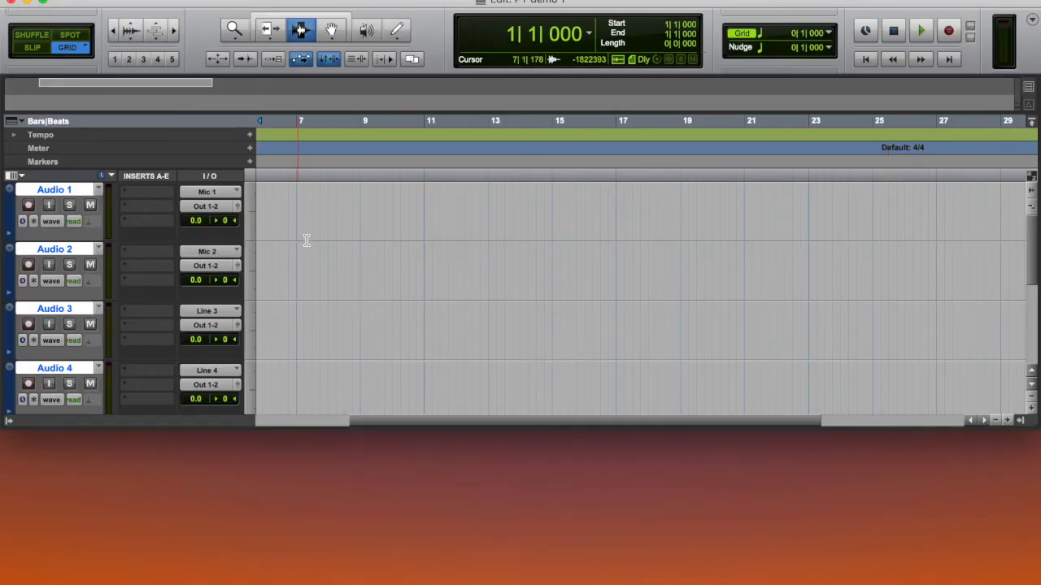
Step: Fit the heights of all audio tracks to the shortened Edit window
click(251, 286)
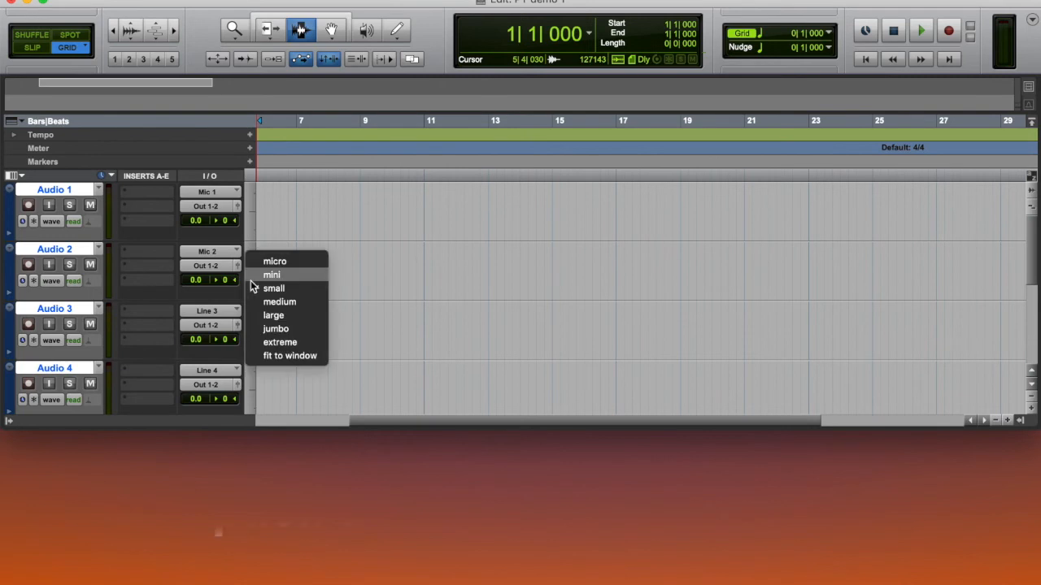
alt+click(266, 356)
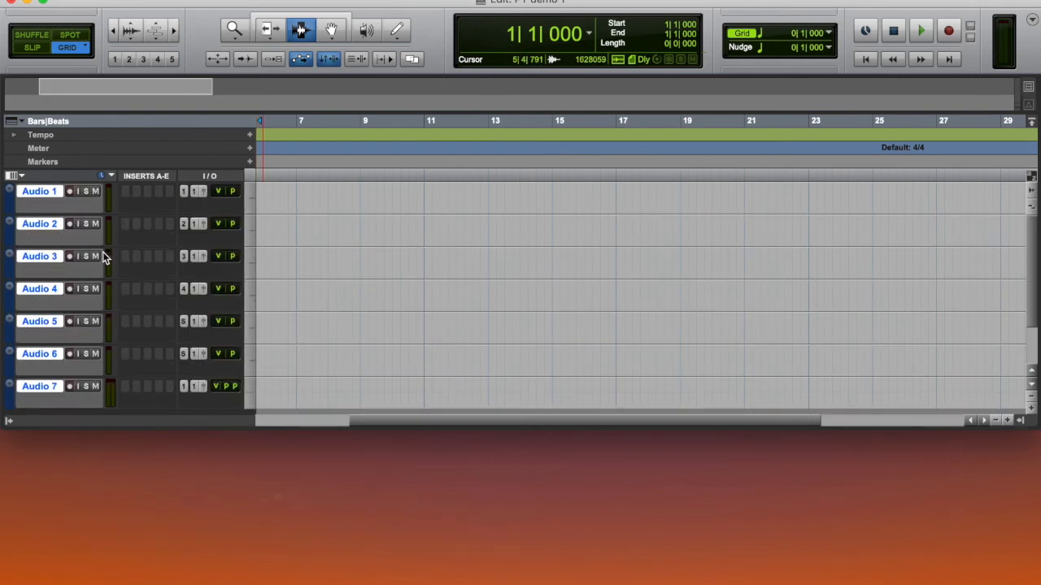
Step: Enlarge the Edit window to its full height again and refit all track heights to it
drag(1034, 421, 1037, 583)
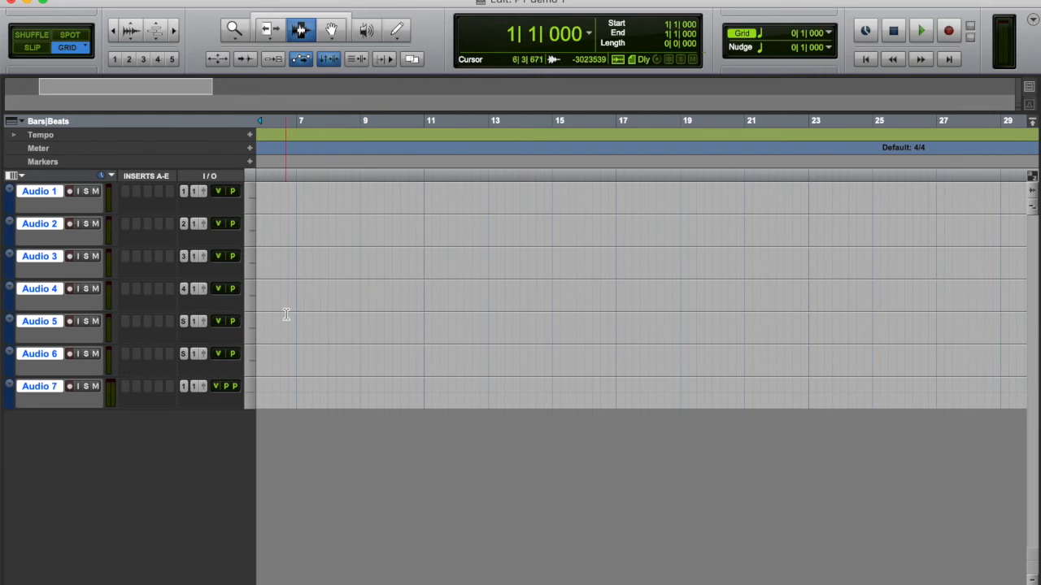
click(250, 358)
click(268, 442)
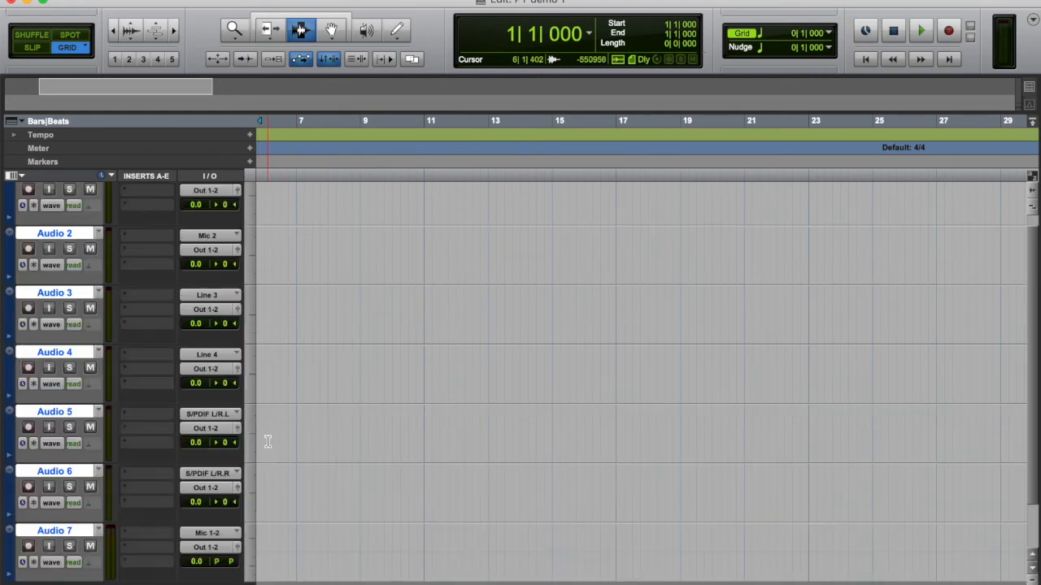
Step: Delete all seven selected audio tracks from the session
scroll(259, 437, down, 2)
scroll(251, 434, right, 2)
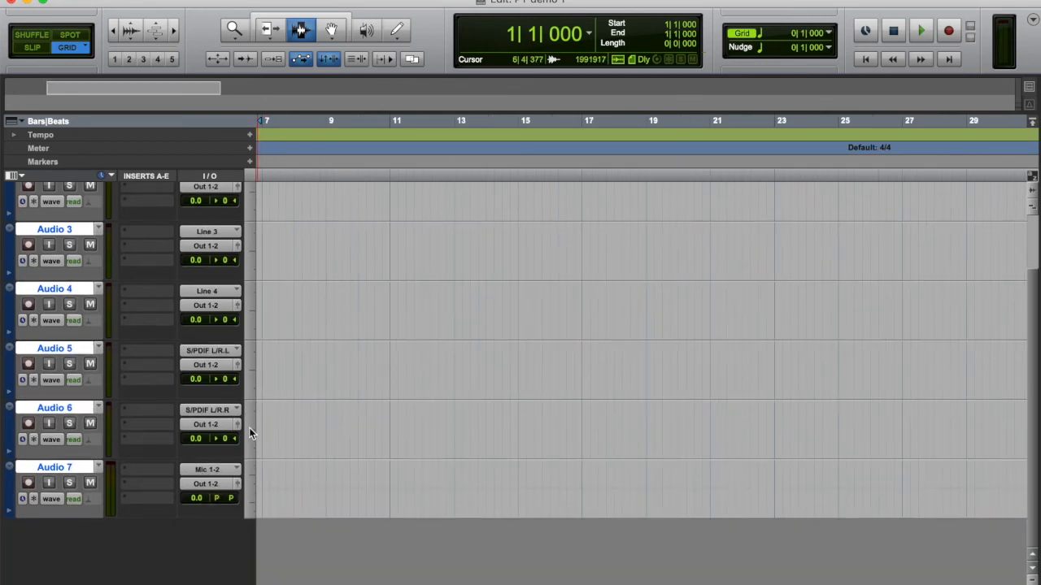
scroll(190, 330, up, 2)
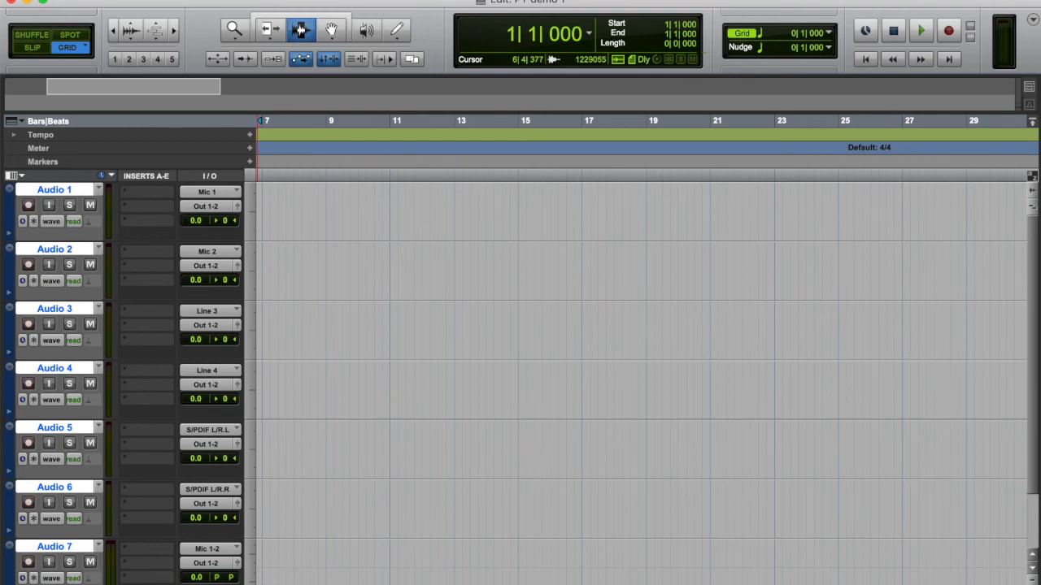
click(228, 1)
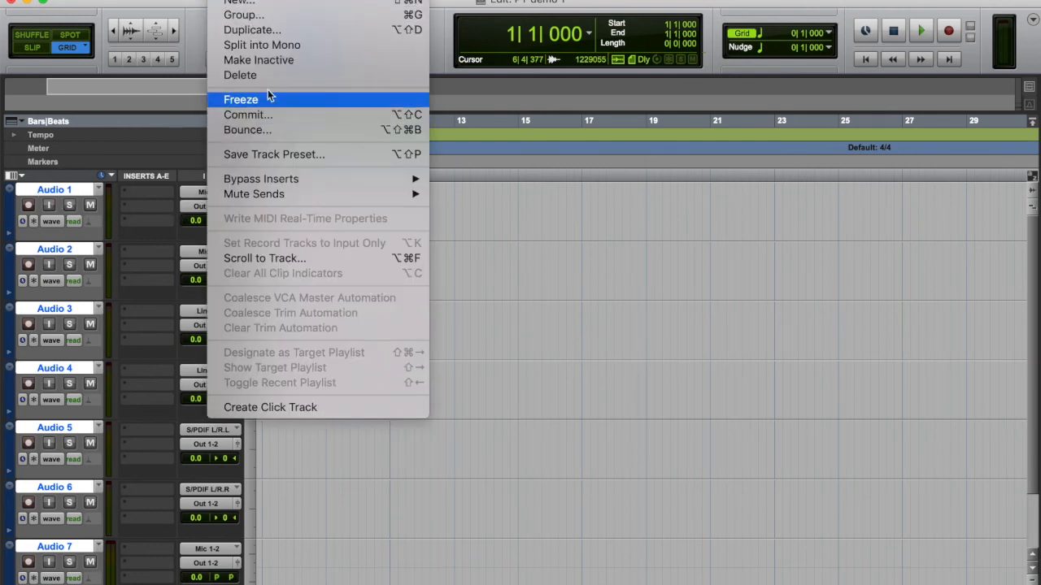
click(244, 75)
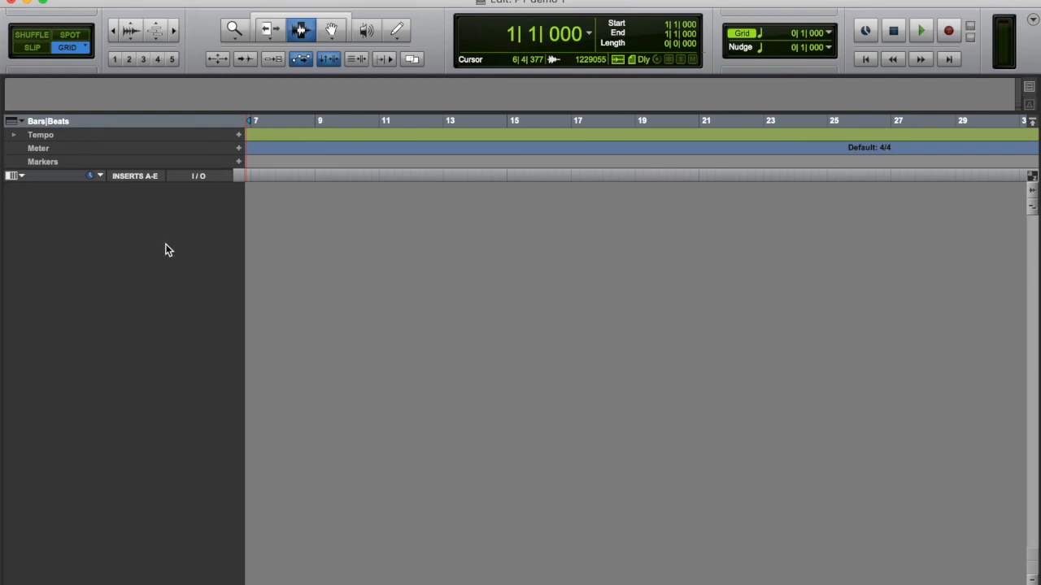
Step: Set up a batch of new mono tracks with one Audio Track, one Aux Input and one Master Fader
key(shift+super+n)
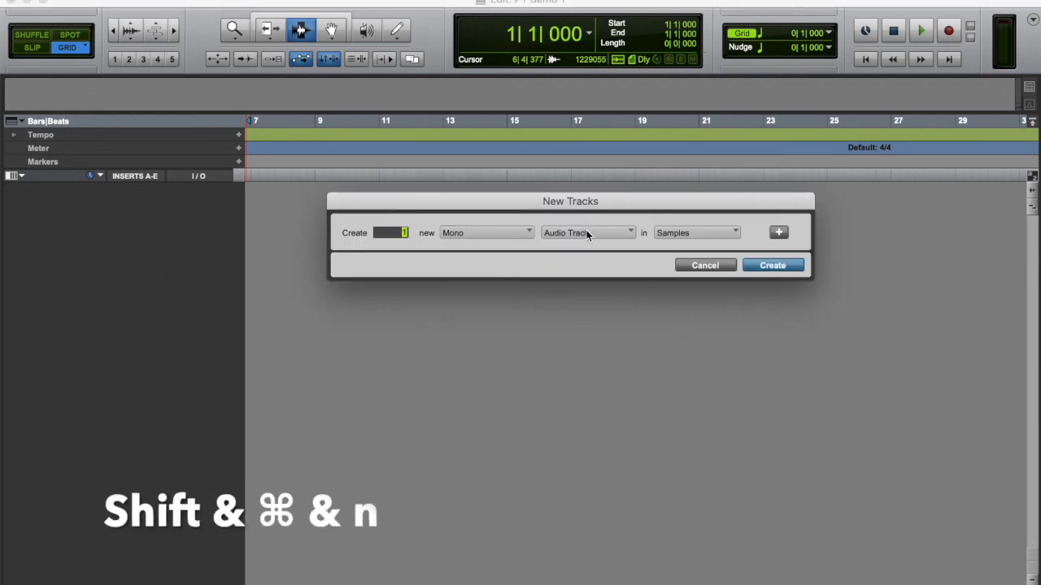
click(778, 232)
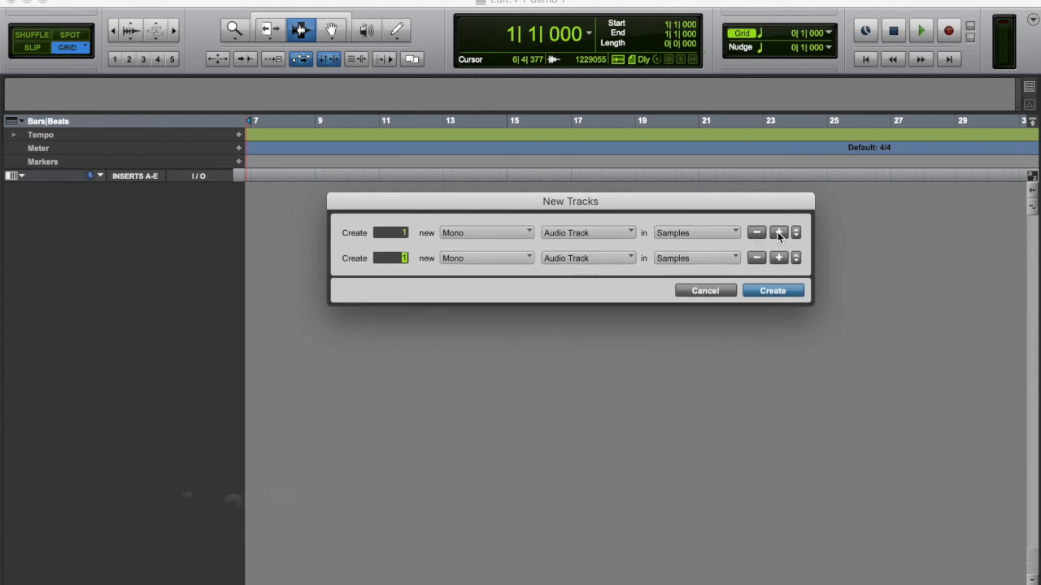
click(574, 260)
click(580, 278)
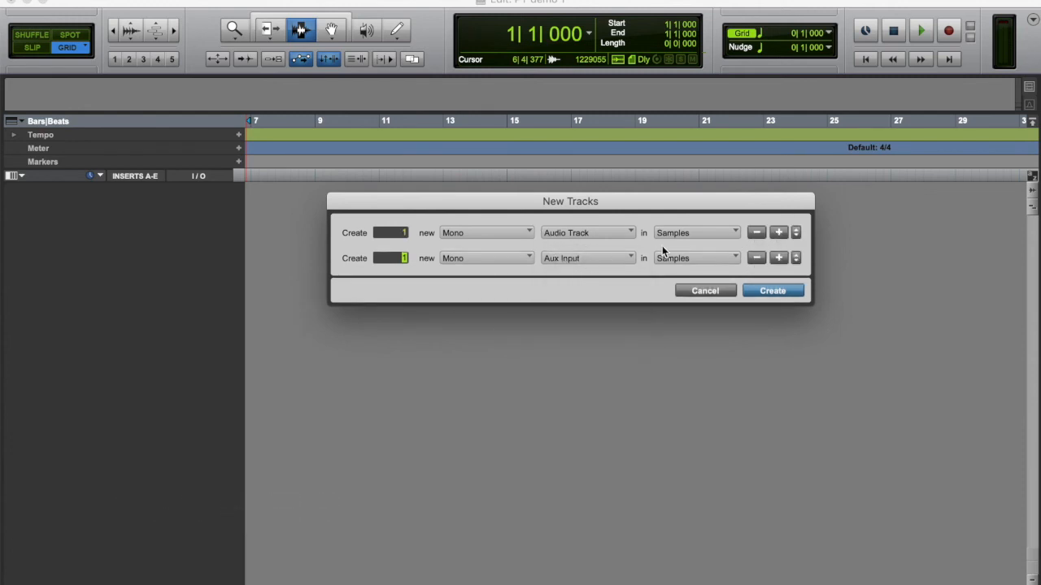
click(778, 258)
click(562, 286)
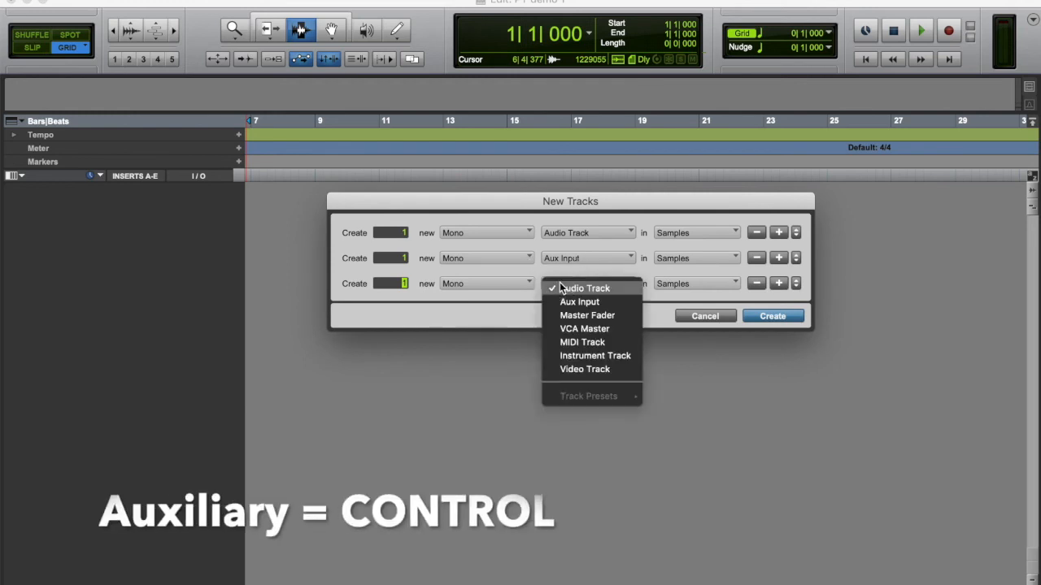
click(566, 317)
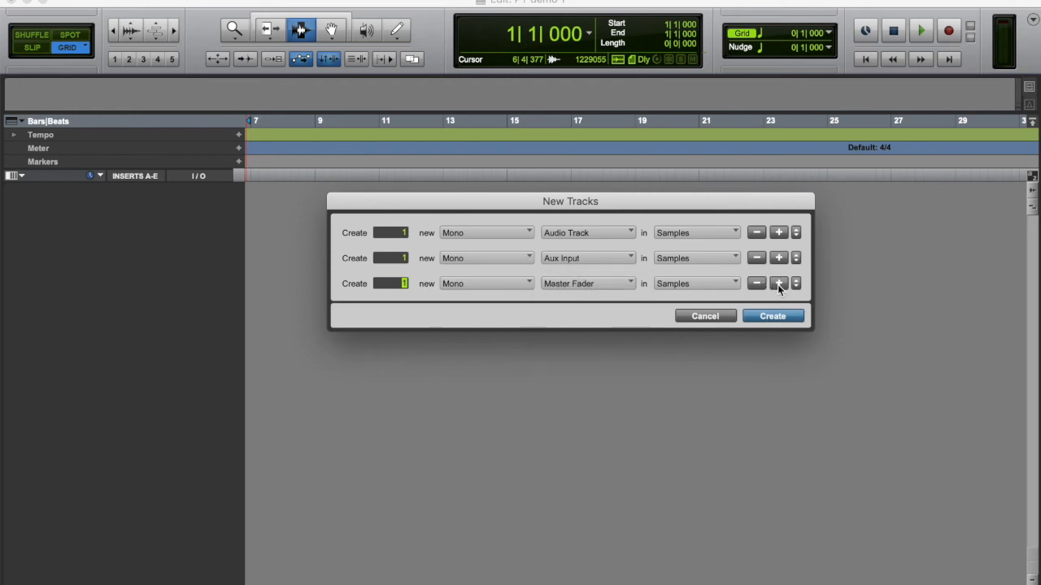
Step: Add one mono Instrument Track in Ticks and one Video Track to the batch, and create all five tracks
click(778, 283)
click(561, 309)
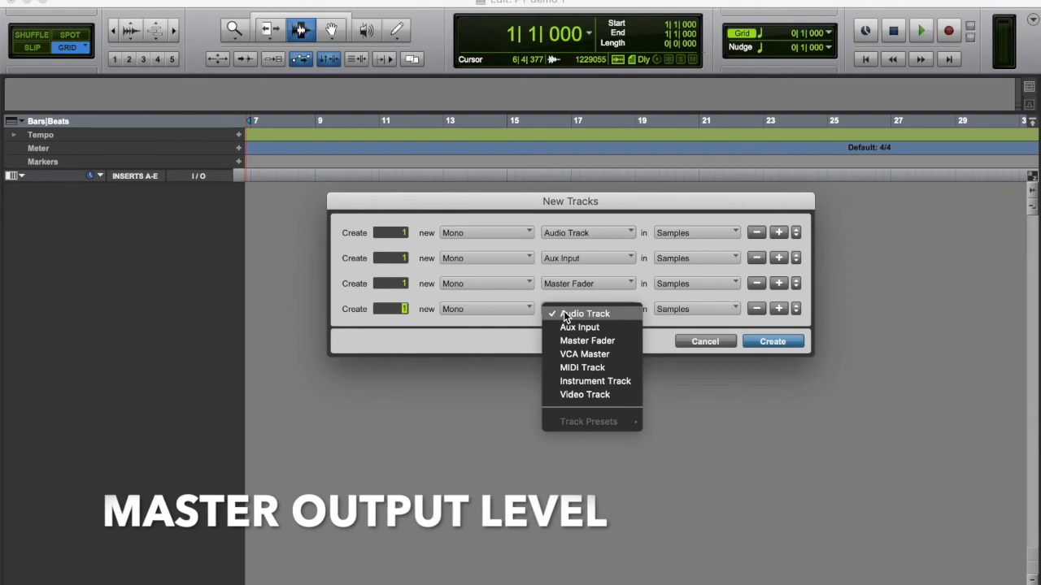
click(578, 381)
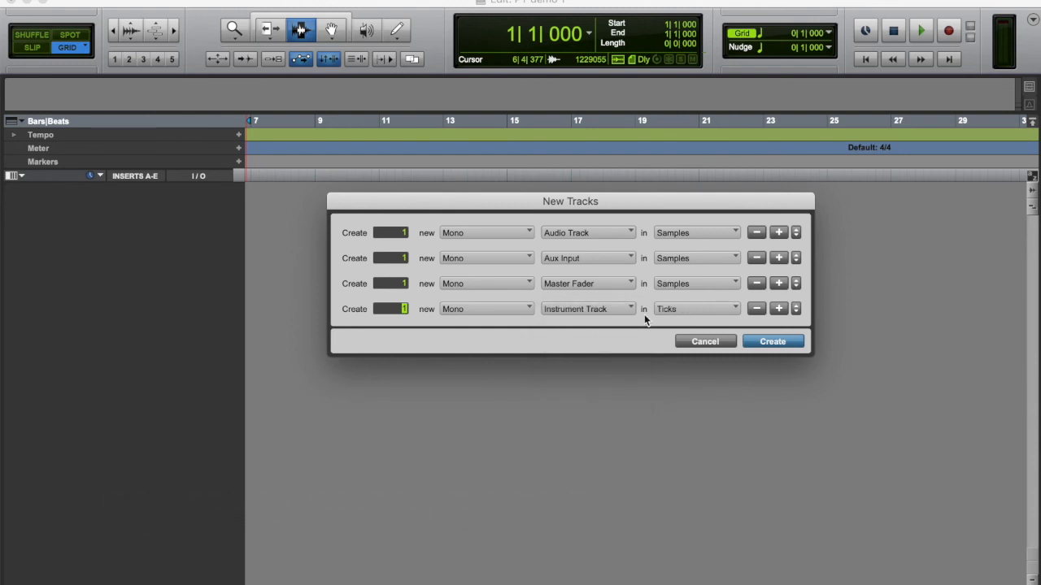
click(779, 309)
click(573, 334)
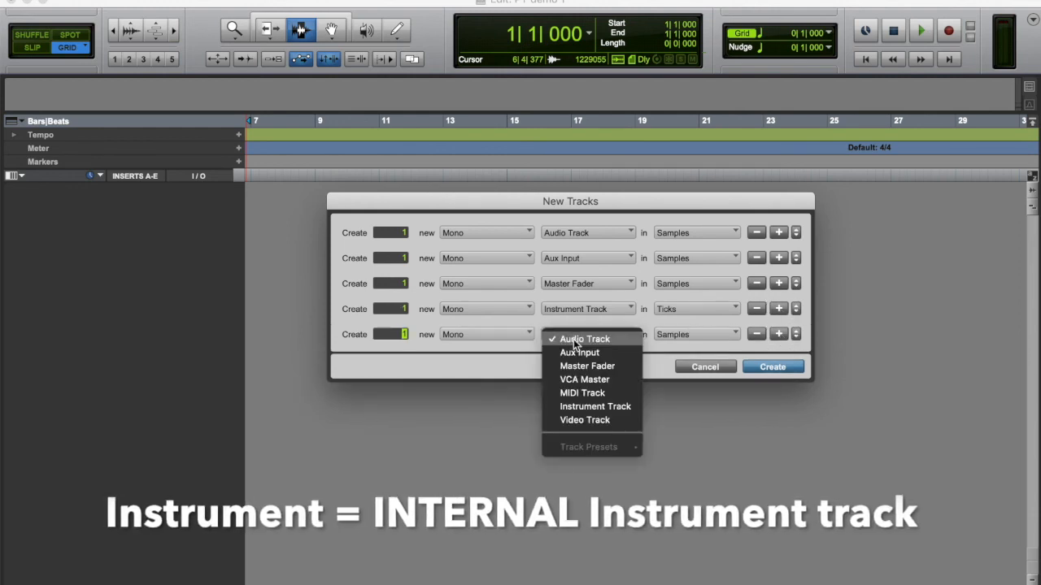
click(573, 419)
click(774, 371)
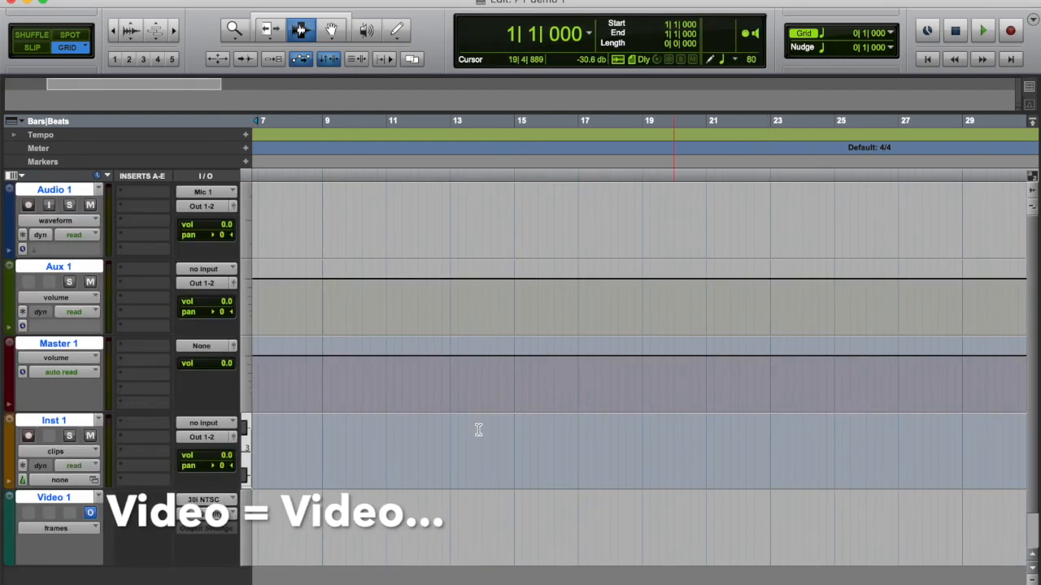
Step: Delete the five selected audio, aux, master, instrument and video tracks from the session
scroll(98, 296, down, 2)
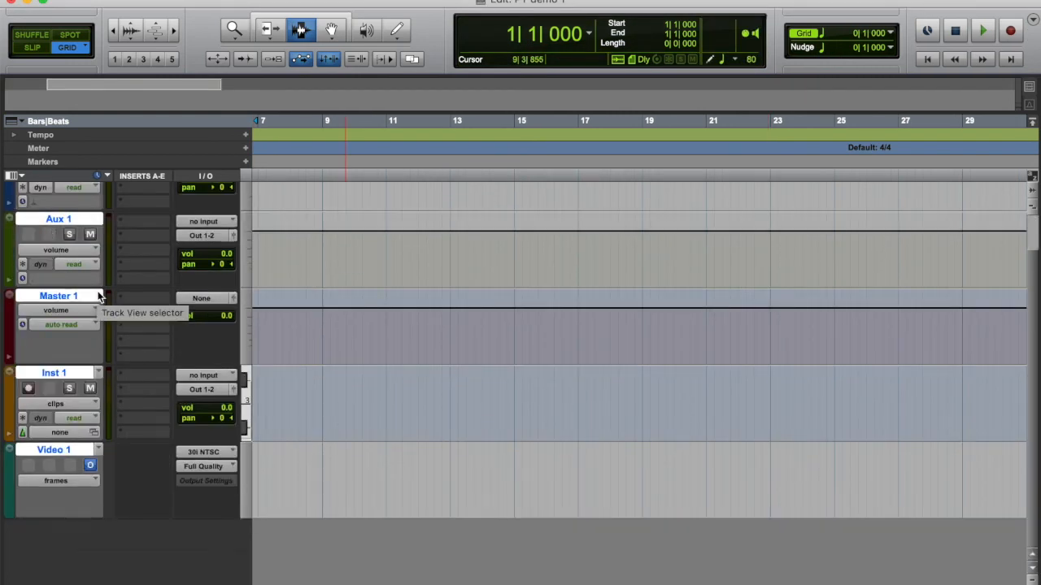
scroll(107, 275, right, 1)
scroll(106, 275, up, 2)
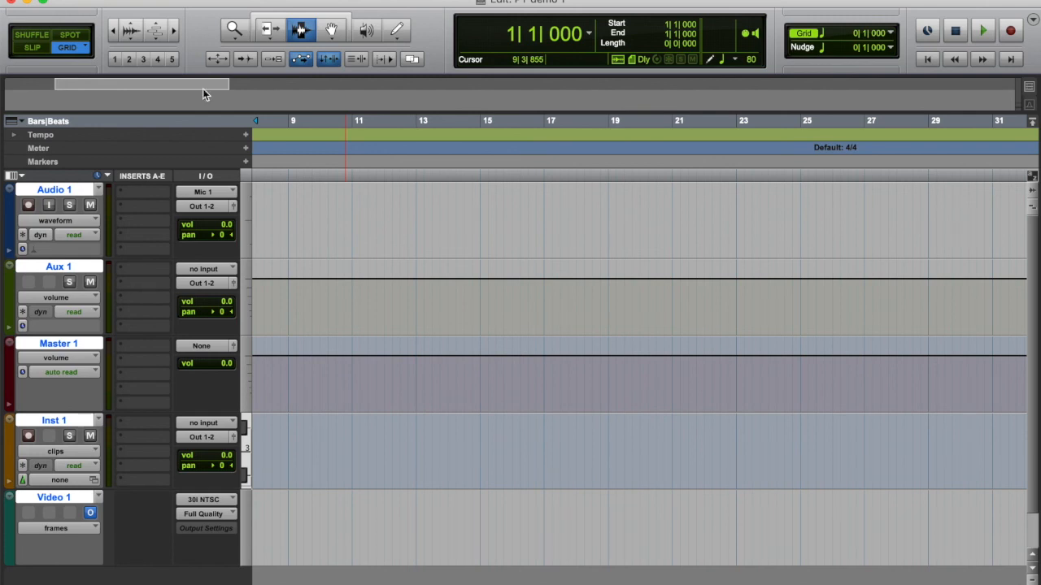
click(238, 2)
click(236, 75)
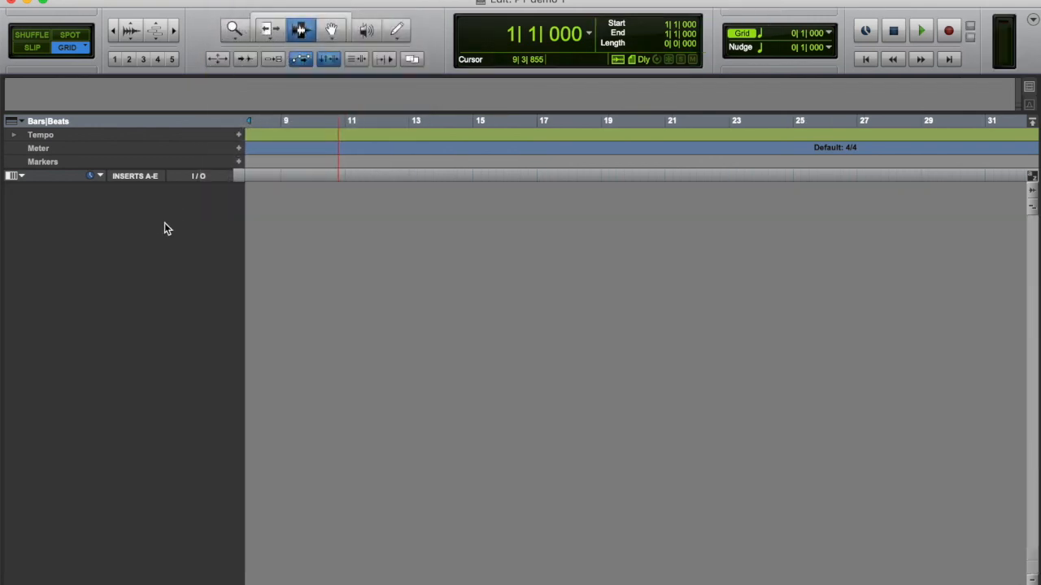
Step: Add a master fader, an aux, an instrument and an audio track in that order directly from the empty track area
shift+double_click(165, 224)
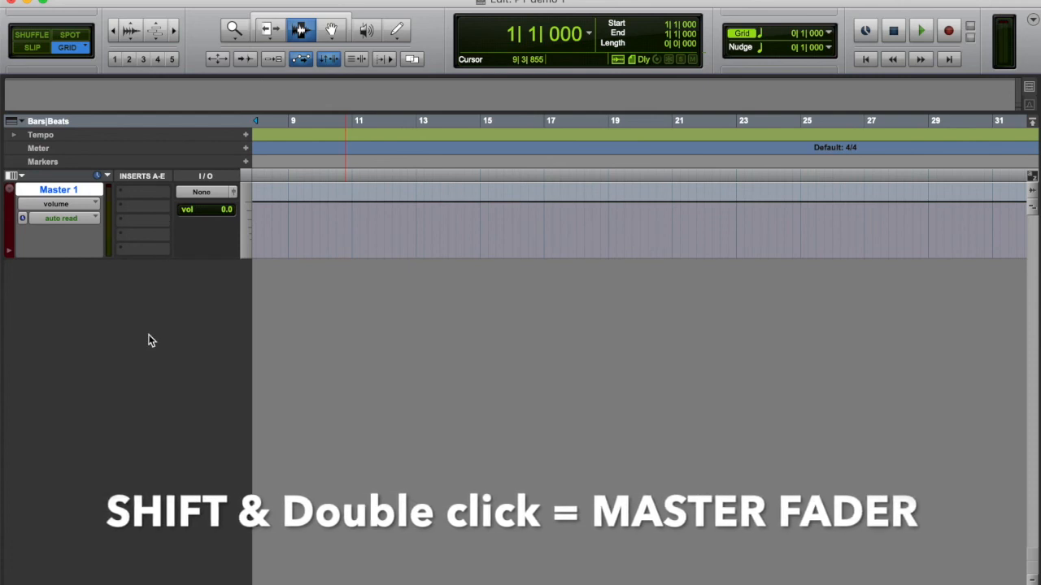
ctrl+double_click(143, 362)
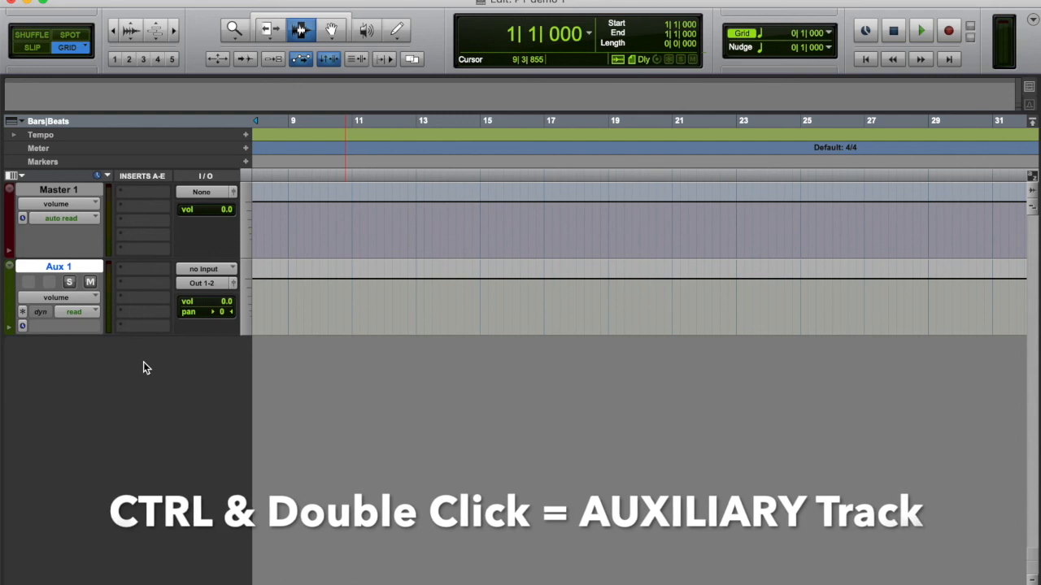
alt+double_click(137, 377)
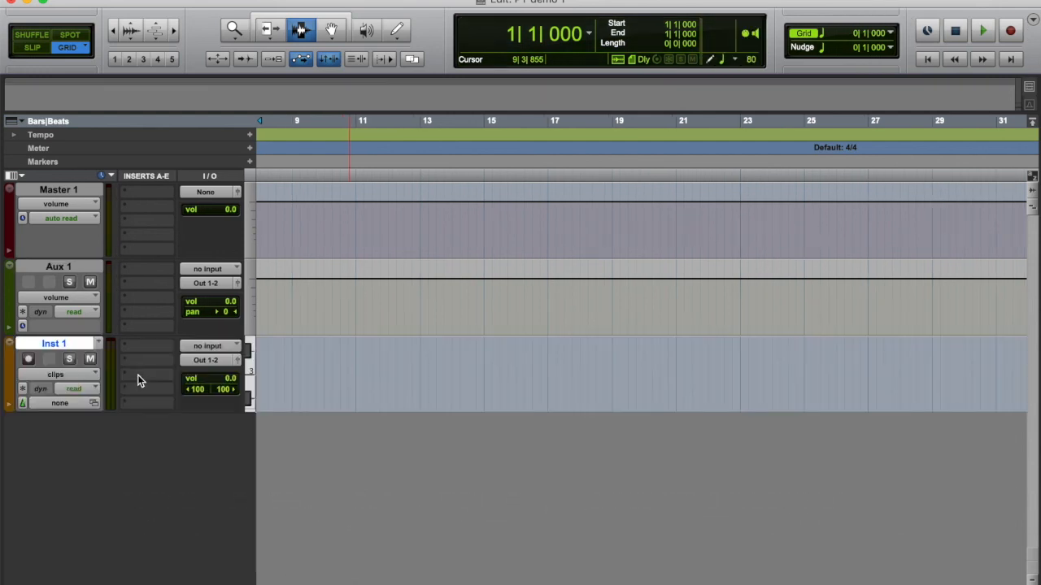
super+double_click(140, 476)
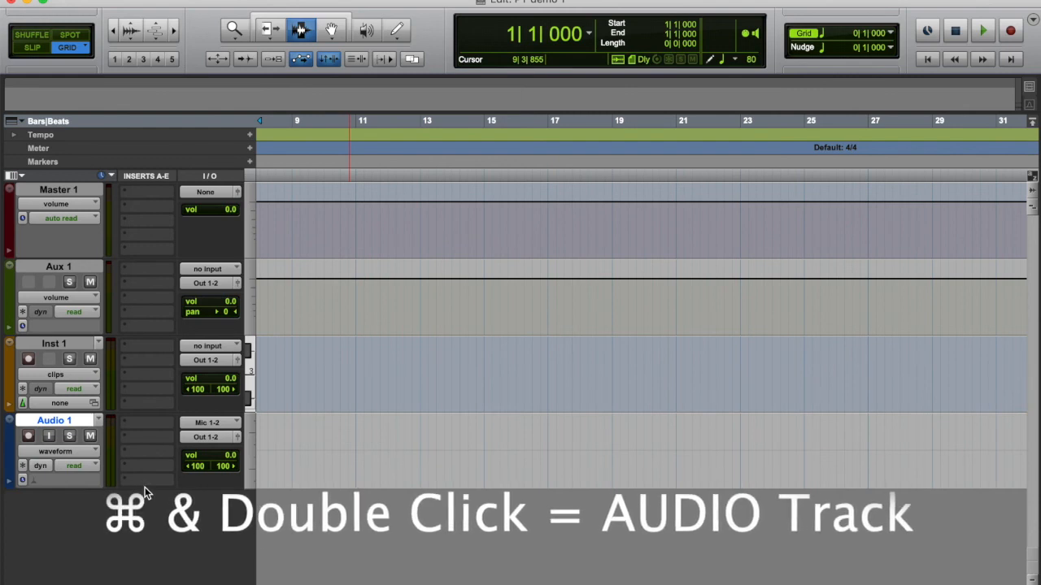